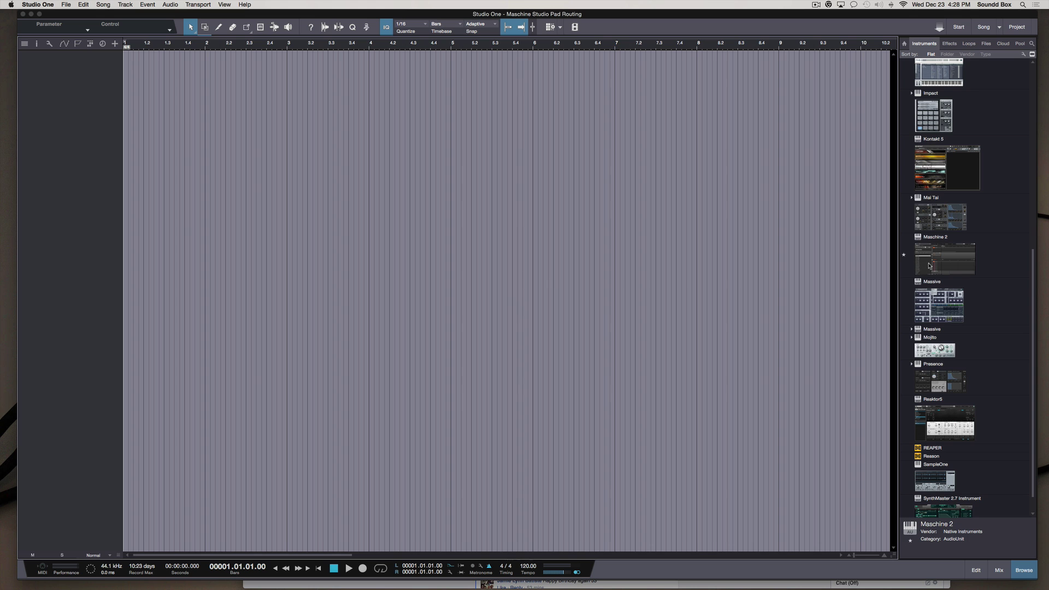
- Insert Maschine 2 on a new instrument track and reposition its plugin window
{"action": "left_click_drag", "start_coordinate": [946, 260], "coordinate": [549, 198]}
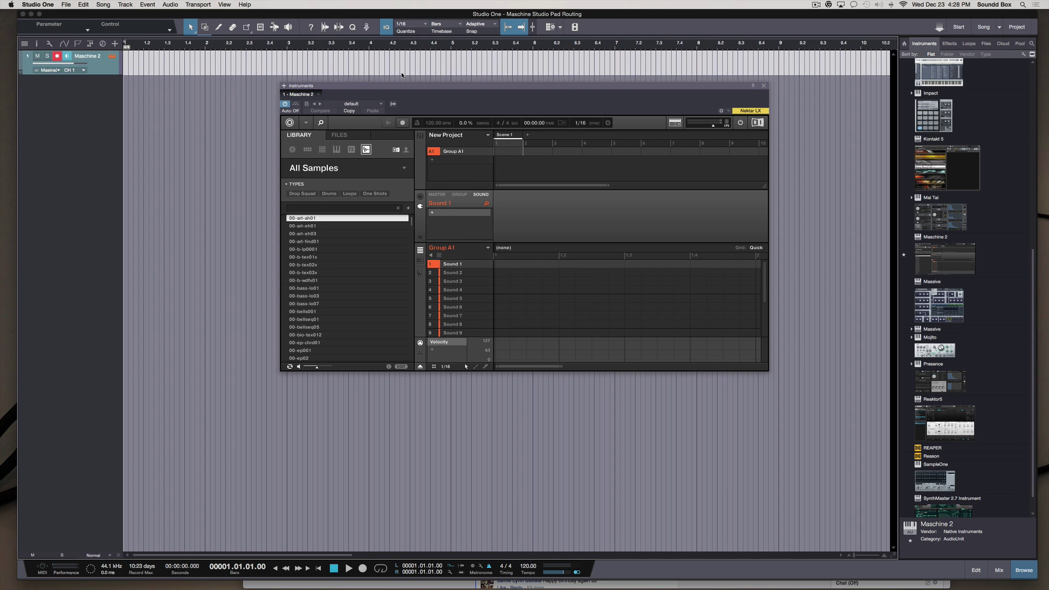
{"action": "left_click_drag", "start_coordinate": [391, 85], "coordinate": [373, 132]}
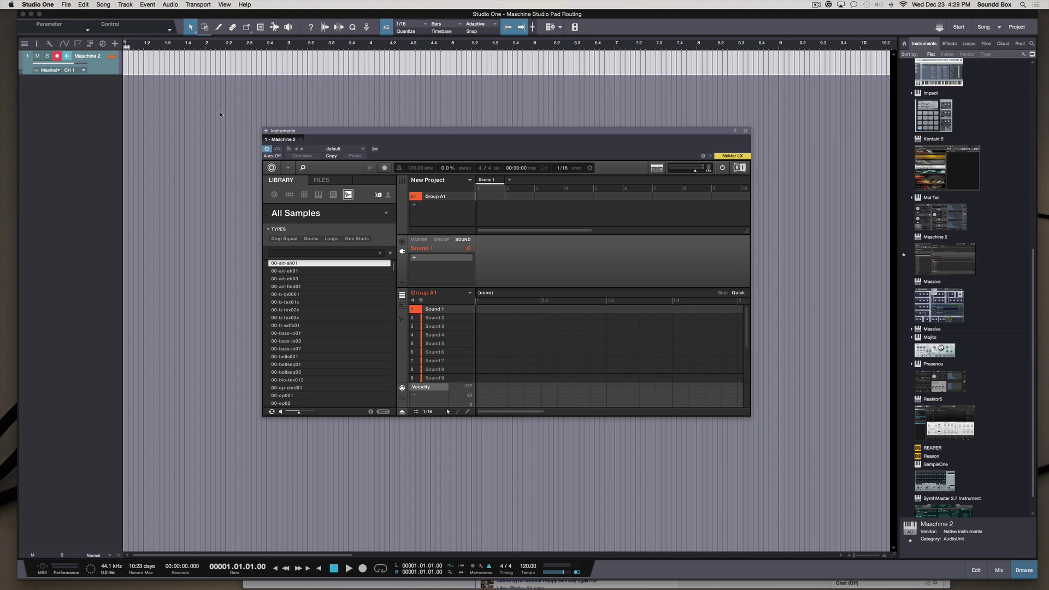
{"action": "left_click", "coordinate": [158, 105]}
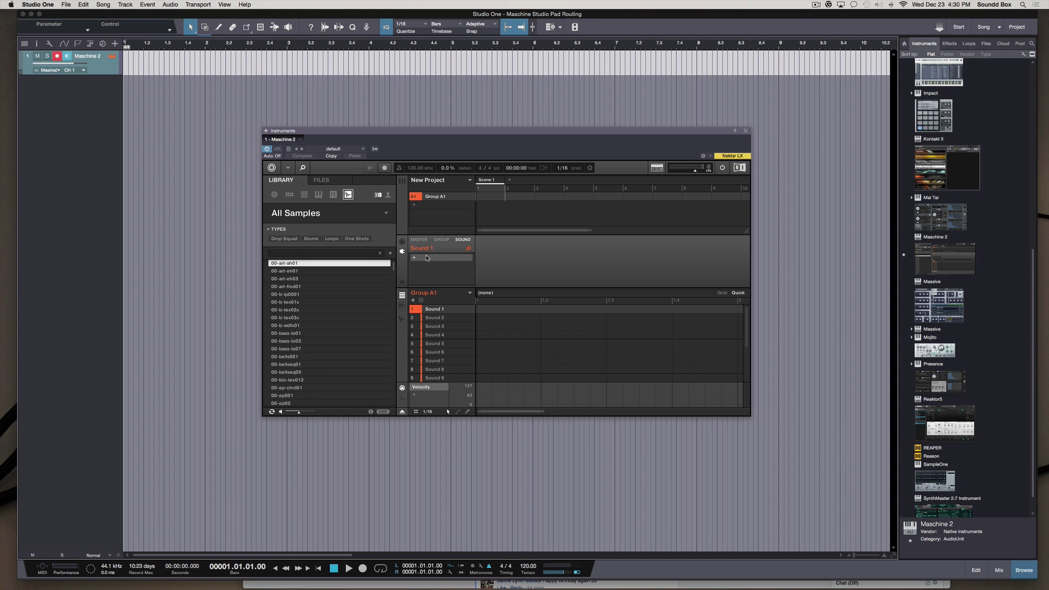
- Set Sound 1's MIDI output destination to Host in the Sound Output settings
{"action": "left_click", "coordinate": [403, 242]}
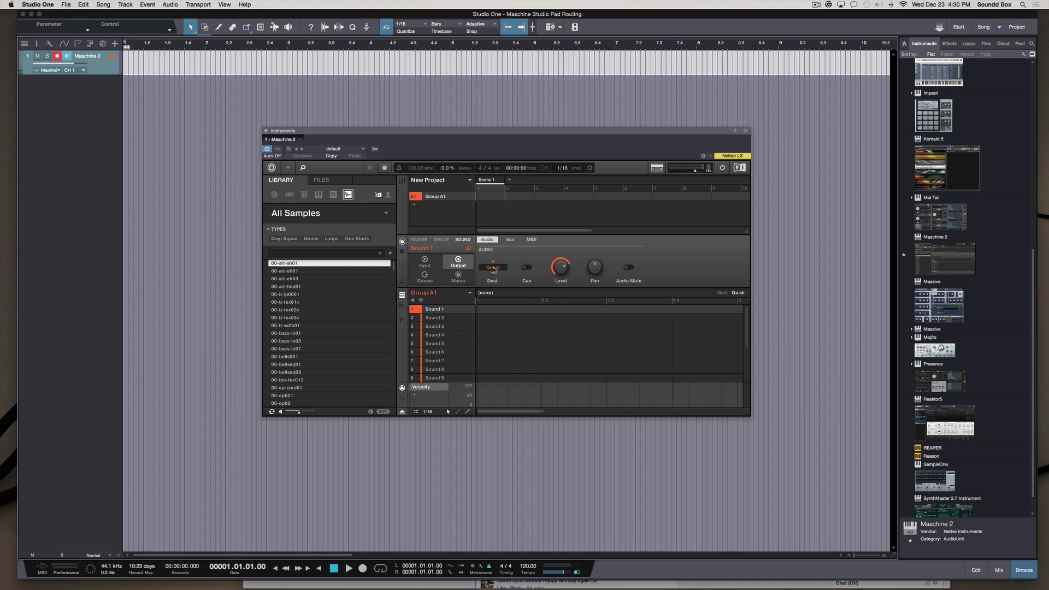
{"action": "left_click", "coordinate": [532, 240]}
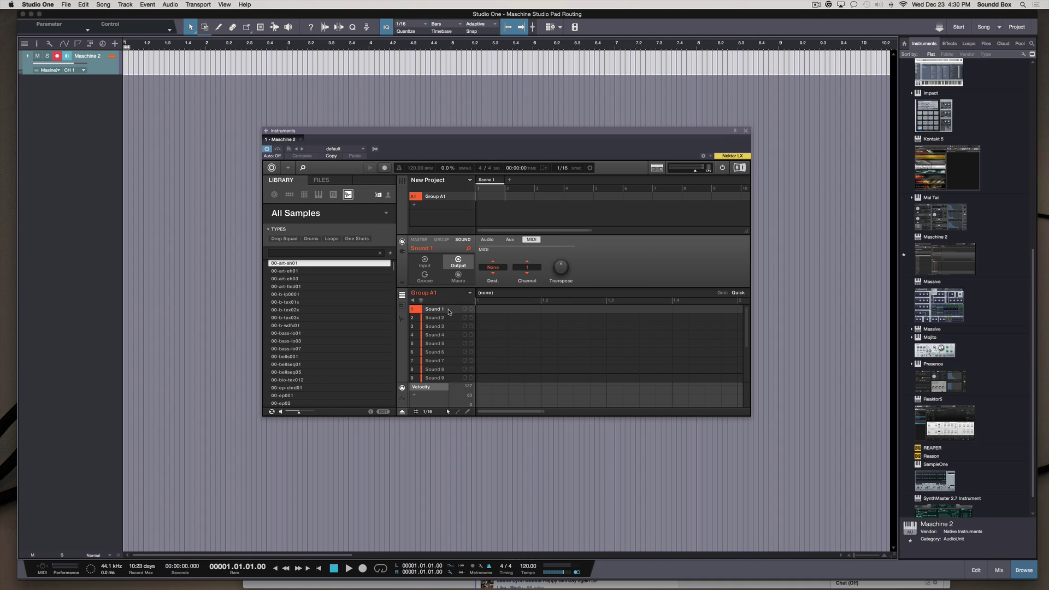
{"action": "scroll", "coordinate": [450, 312], "scroll_direction": "down", "scroll_amount": 4}
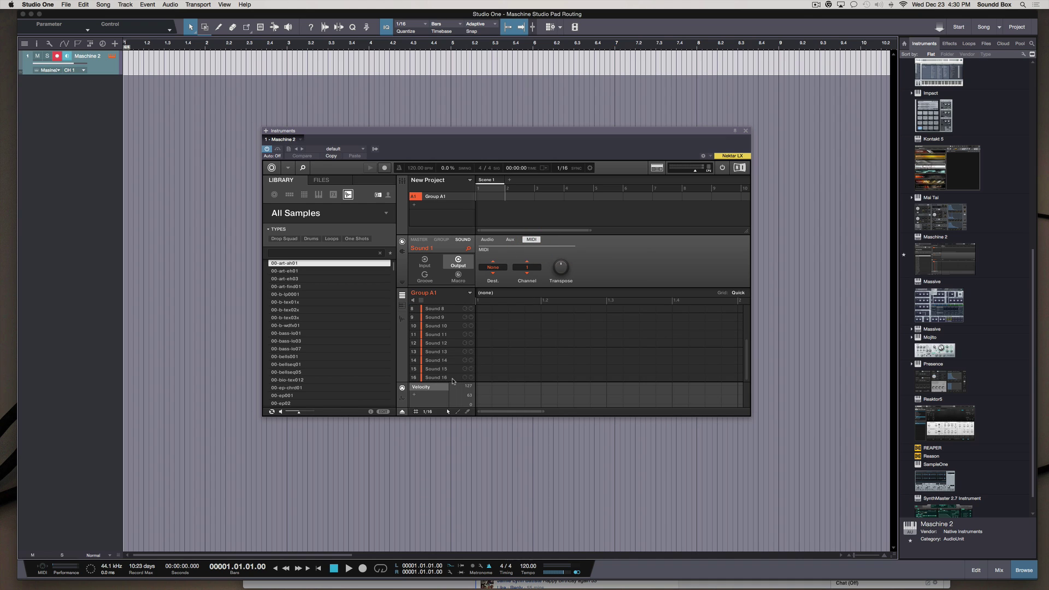
{"action": "scroll", "coordinate": [445, 372], "scroll_direction": "up", "scroll_amount": 4}
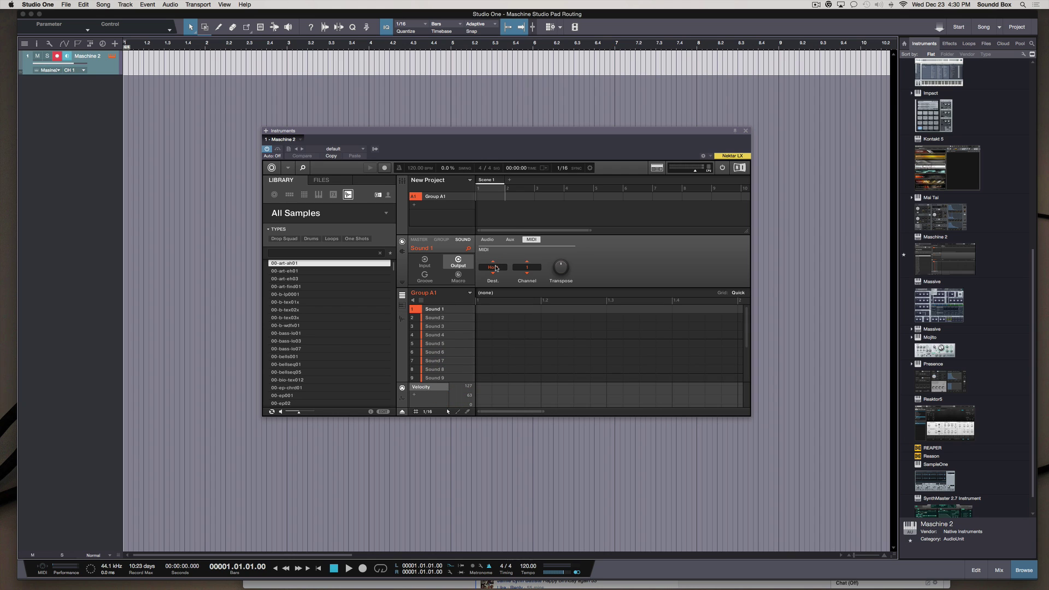
{"action": "left_click", "coordinate": [497, 269]}
{"action": "left_click", "coordinate": [495, 285]}
- Check that Sounds 2 through 14 each send MIDI on their matching channel
{"action": "left_click", "coordinate": [435, 318]}
{"action": "left_click", "coordinate": [439, 327]}
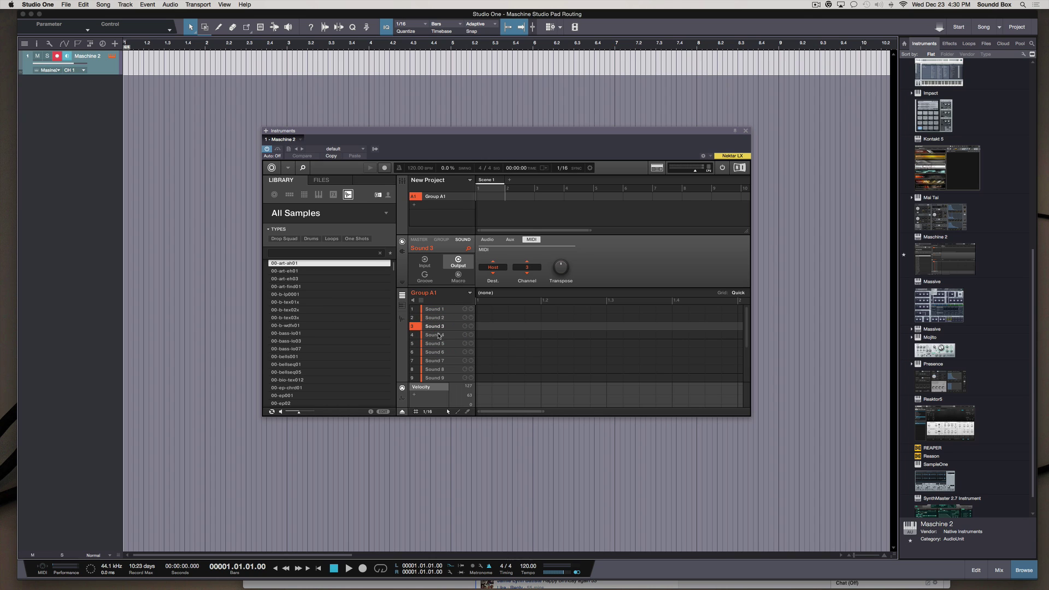
{"action": "left_click", "coordinate": [439, 335]}
{"action": "left_click", "coordinate": [439, 344]}
{"action": "left_click", "coordinate": [439, 352]}
{"action": "left_click", "coordinate": [439, 361]}
{"action": "left_click", "coordinate": [442, 370]}
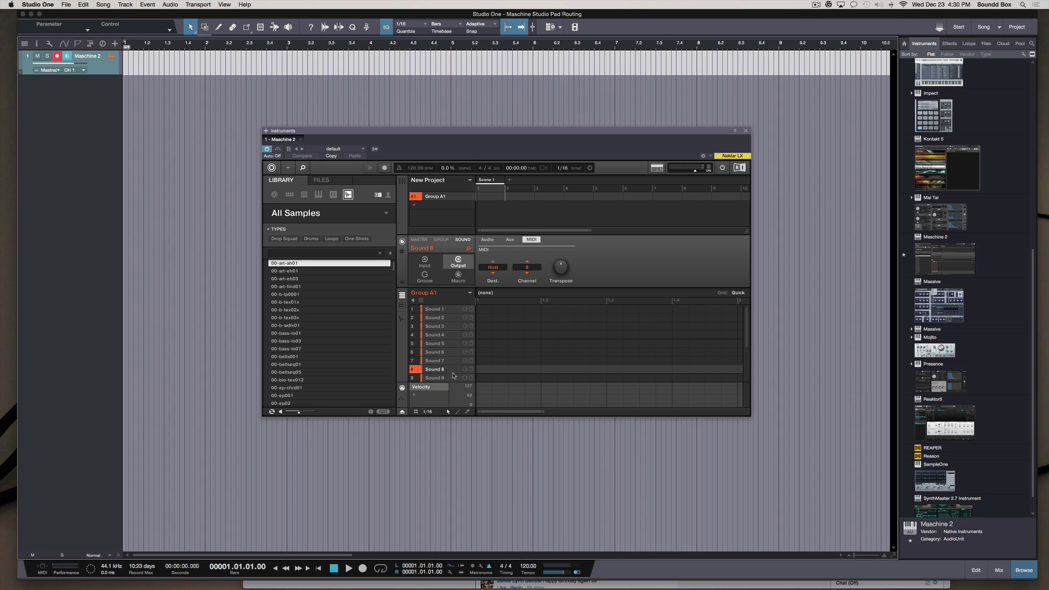
{"action": "left_click", "coordinate": [445, 378]}
{"action": "scroll", "coordinate": [448, 344], "scroll_direction": "down", "scroll_amount": 3}
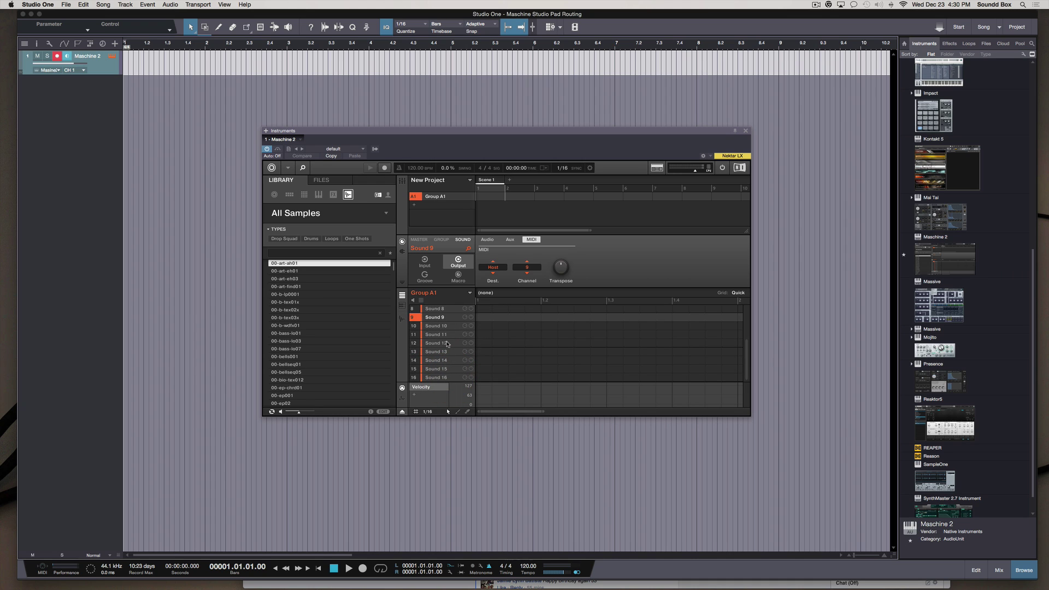
{"action": "left_click", "coordinate": [450, 326]}
{"action": "left_click", "coordinate": [449, 334]}
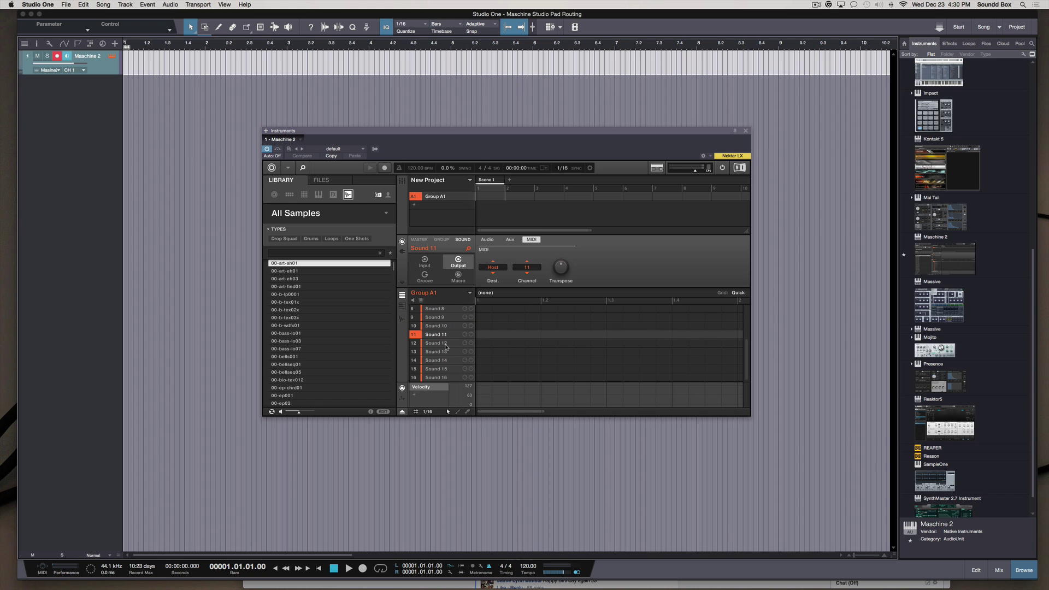
{"action": "left_click", "coordinate": [445, 344]}
{"action": "left_click", "coordinate": [446, 352]}
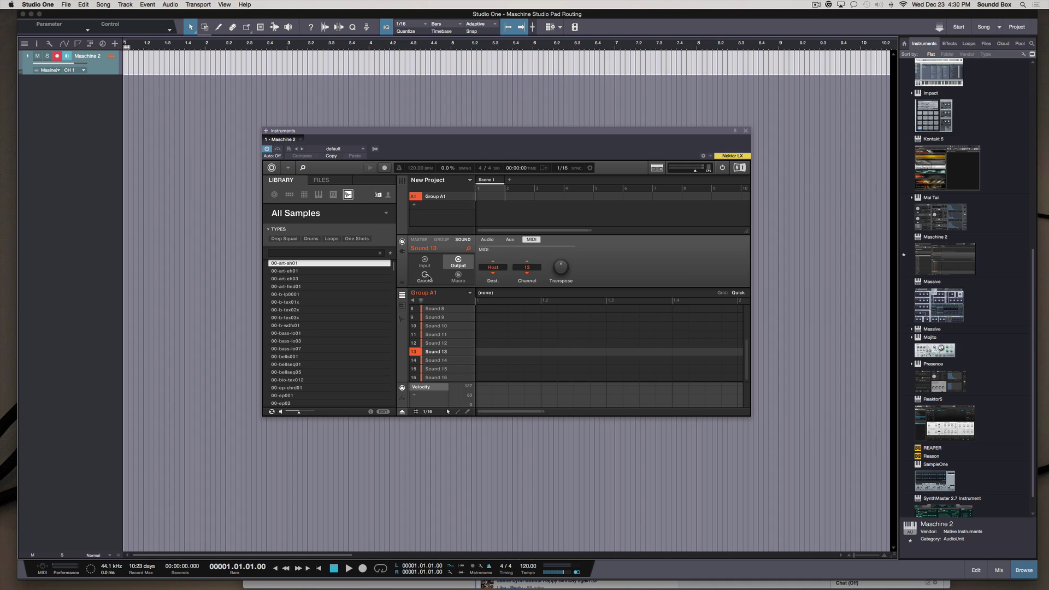
{"action": "left_click", "coordinate": [454, 360]}
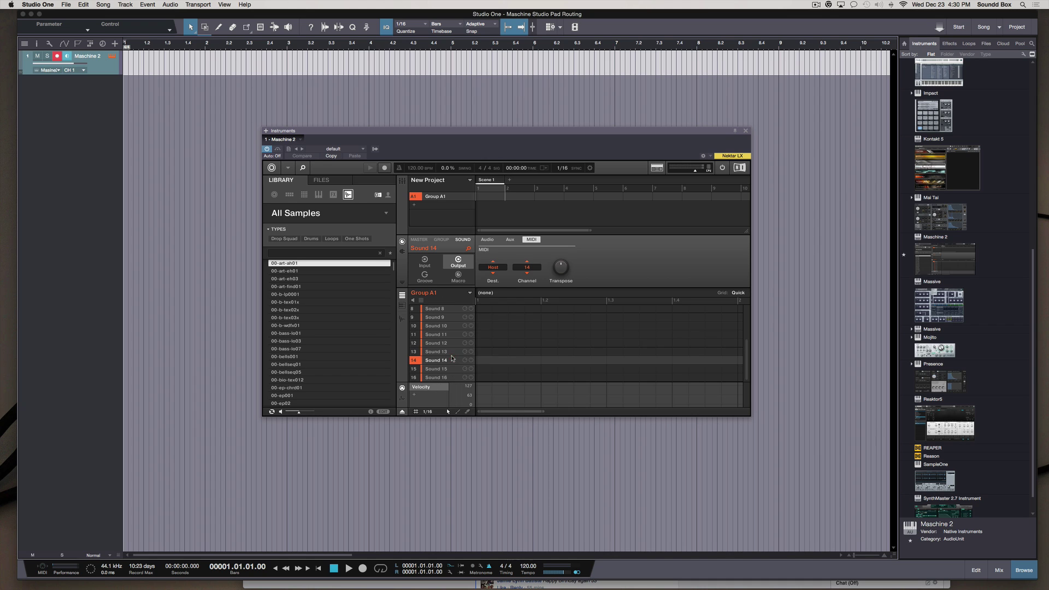
- Show the Audio output settings and route Sound 1's audio to Ext. 1
{"action": "left_click", "coordinate": [487, 242]}
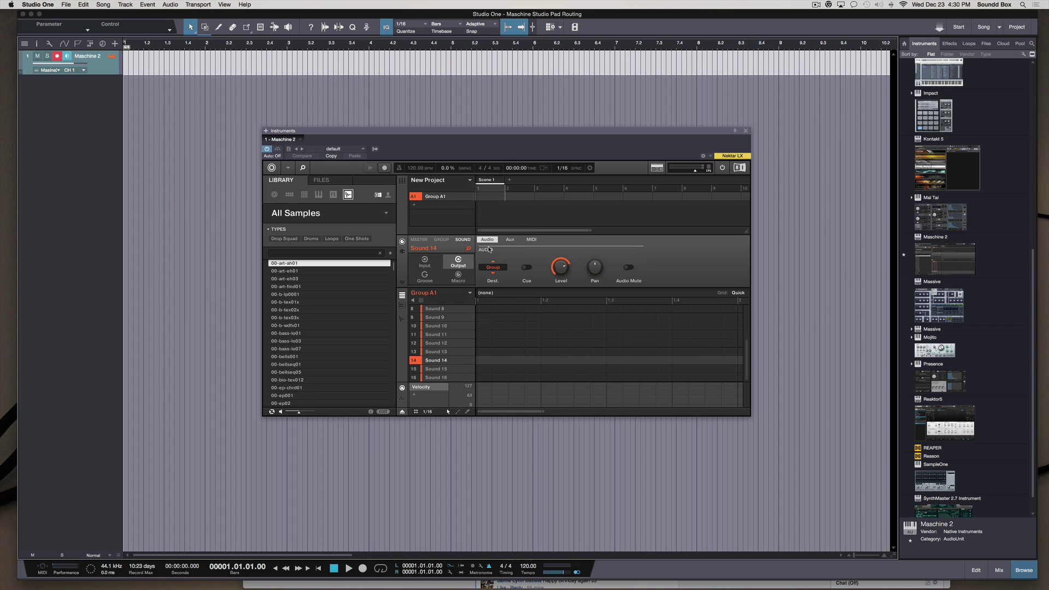
{"action": "left_click", "coordinate": [495, 268]}
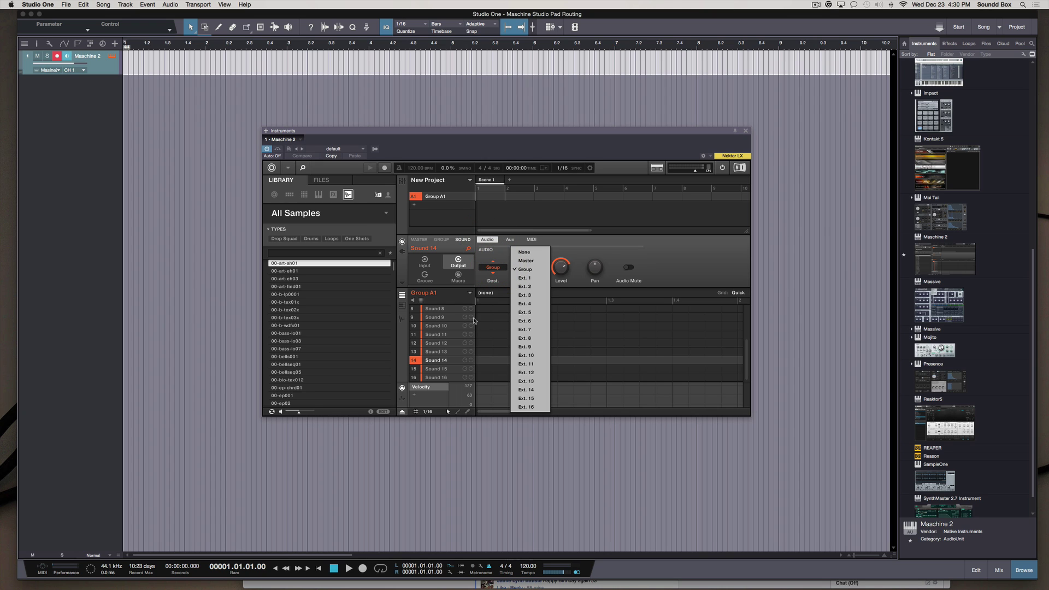
{"action": "scroll", "coordinate": [436, 328], "scroll_direction": "up", "scroll_amount": 3}
{"action": "left_click", "coordinate": [442, 310]}
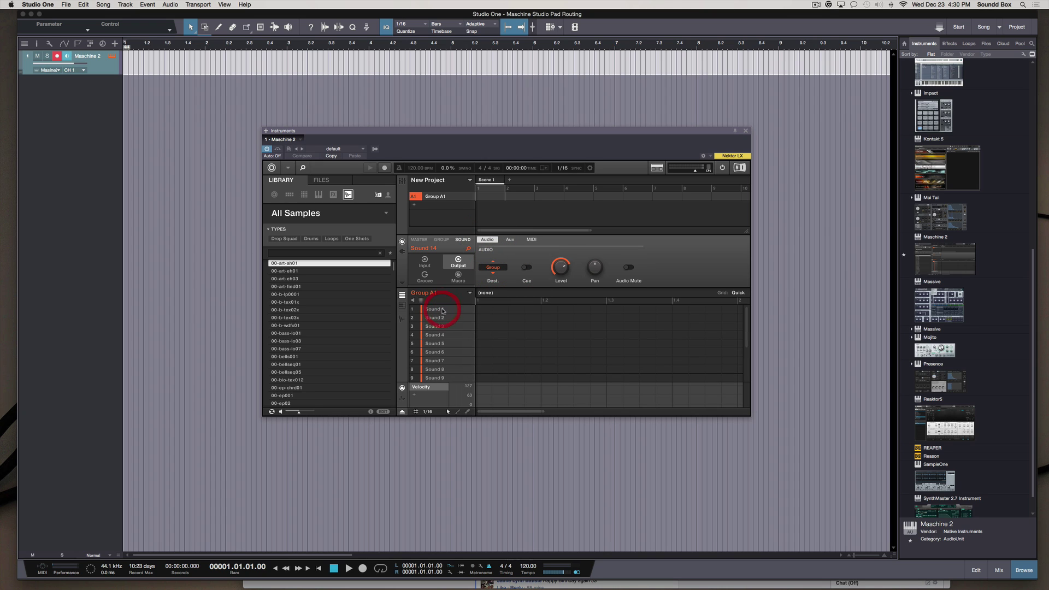
{"action": "left_click", "coordinate": [444, 309]}
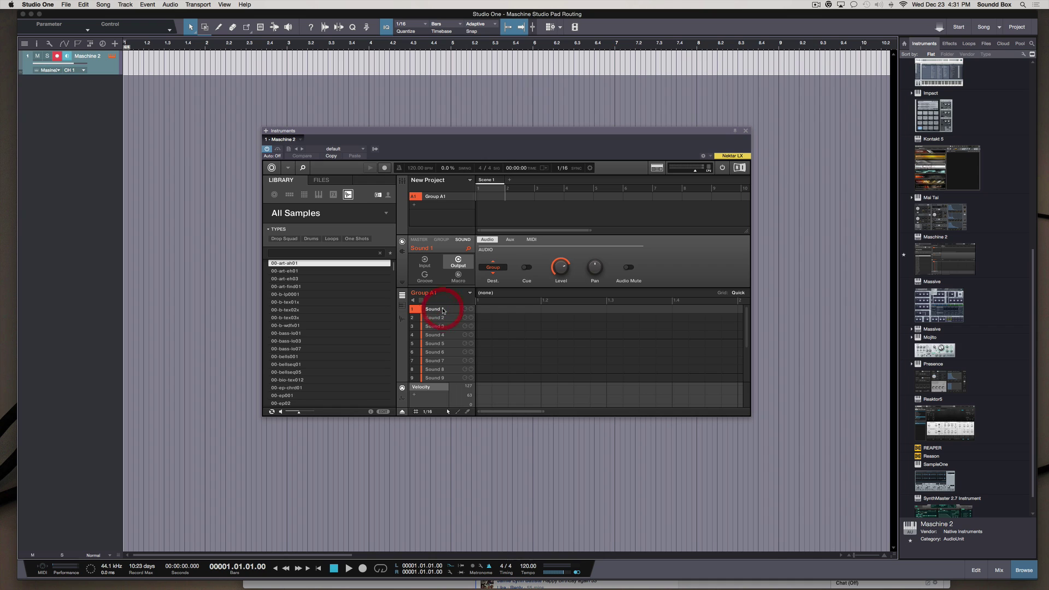
{"action": "left_click", "coordinate": [497, 269]}
{"action": "left_click", "coordinate": [522, 276]}
- Compare Sounds 1 and 2, confirming Sound 1 stays on Ext. 1
{"action": "left_click", "coordinate": [450, 317]}
{"action": "left_click", "coordinate": [447, 308]}
{"action": "left_click", "coordinate": [448, 319]}
{"action": "left_click", "coordinate": [453, 310]}
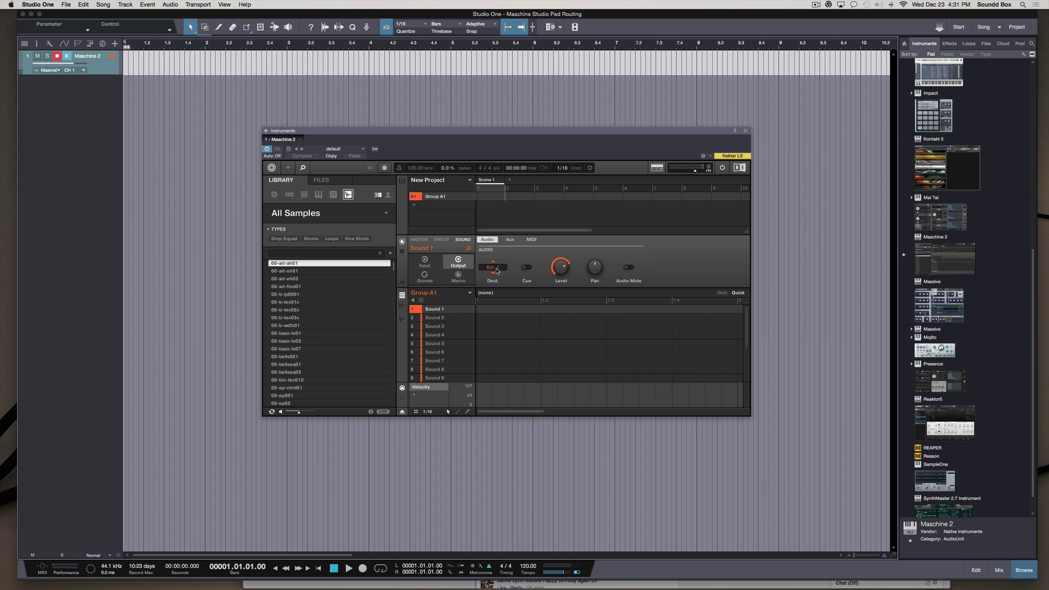
{"action": "left_click", "coordinate": [451, 318]}
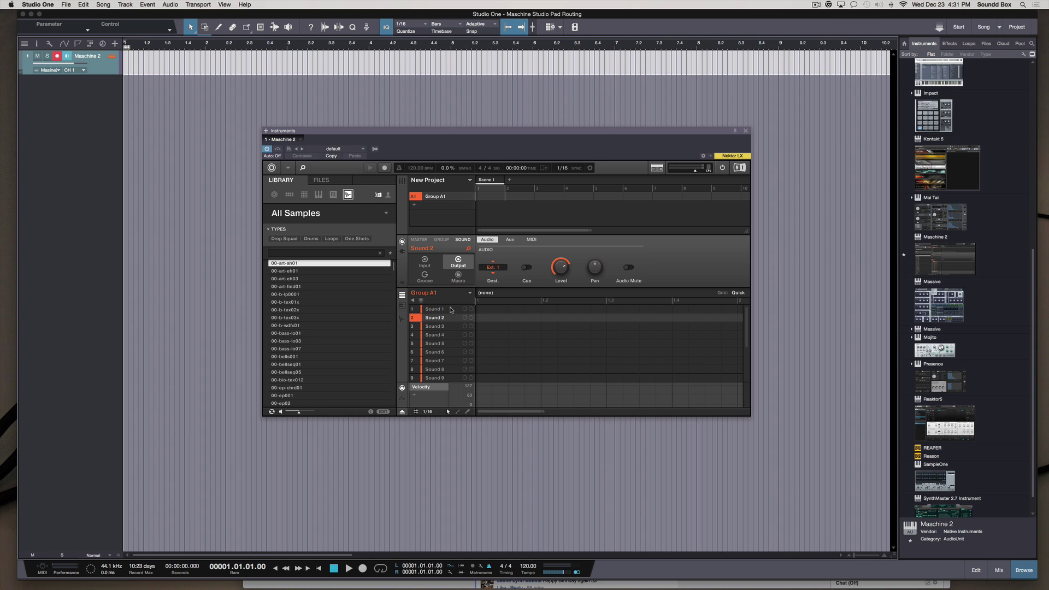
{"action": "left_click", "coordinate": [450, 310]}
{"action": "left_click", "coordinate": [493, 267]}
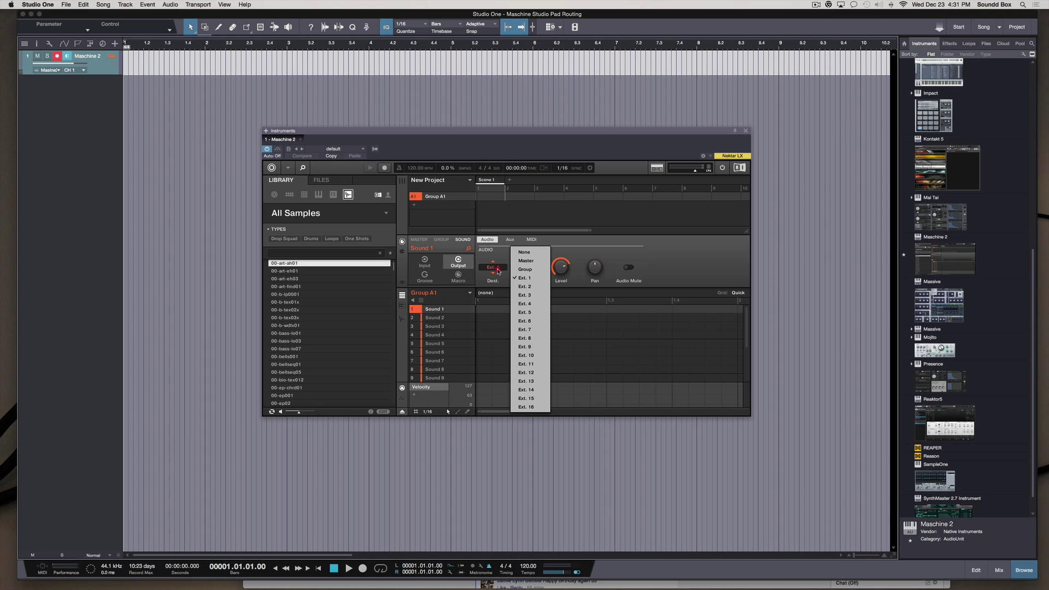
{"action": "left_click", "coordinate": [443, 317]}
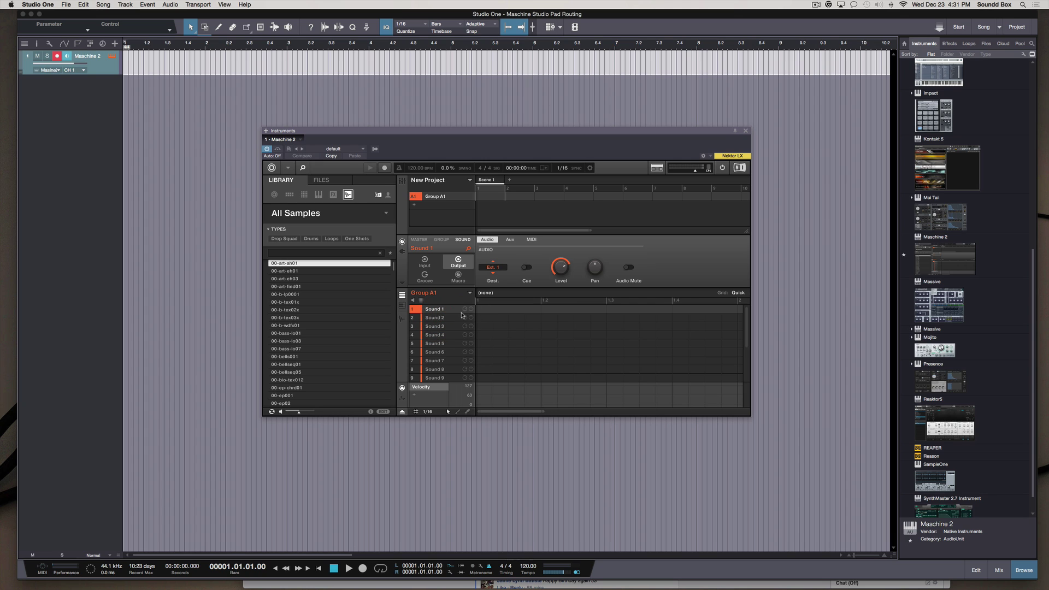
- Route Sounds 2, 3 and 4 to Ext. 2, Ext. 3 and Ext. 4
{"action": "left_click", "coordinate": [459, 317]}
{"action": "left_click", "coordinate": [493, 267]}
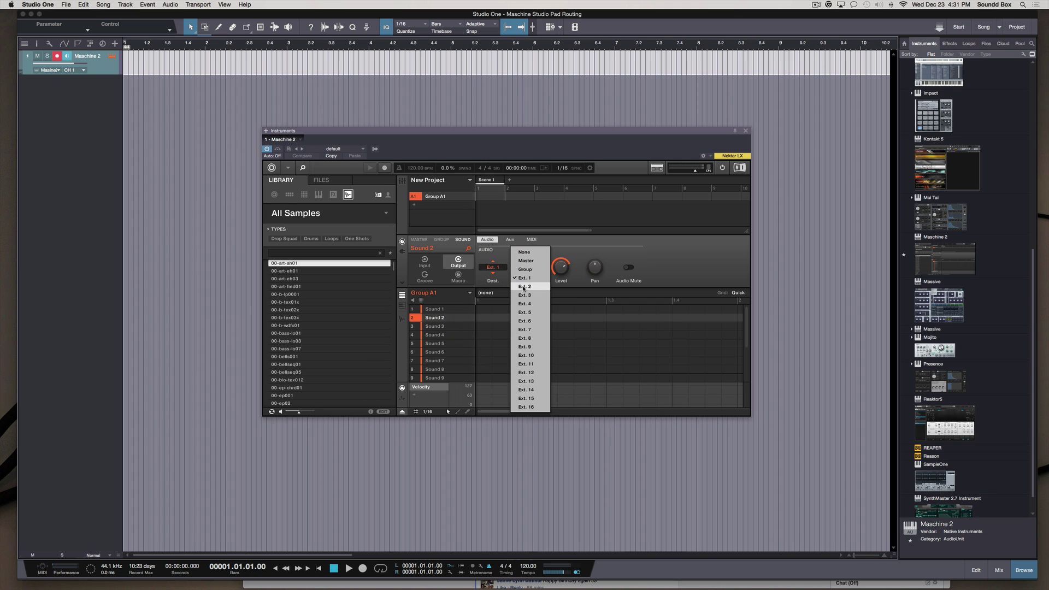
{"action": "left_click", "coordinate": [523, 287]}
{"action": "left_click", "coordinate": [442, 326]}
{"action": "left_click", "coordinate": [494, 268]}
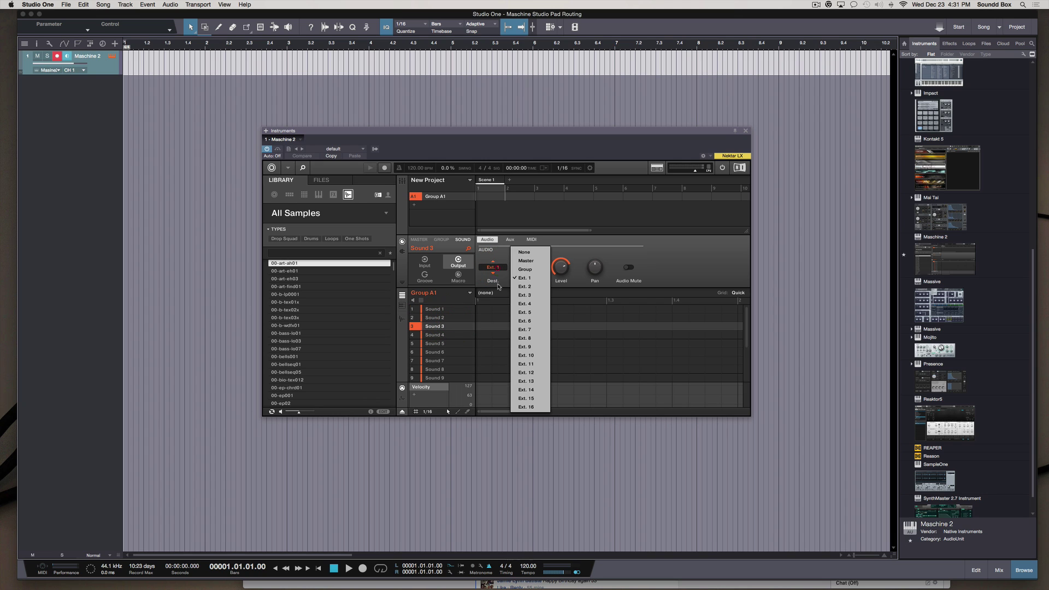
{"action": "left_click", "coordinate": [523, 296]}
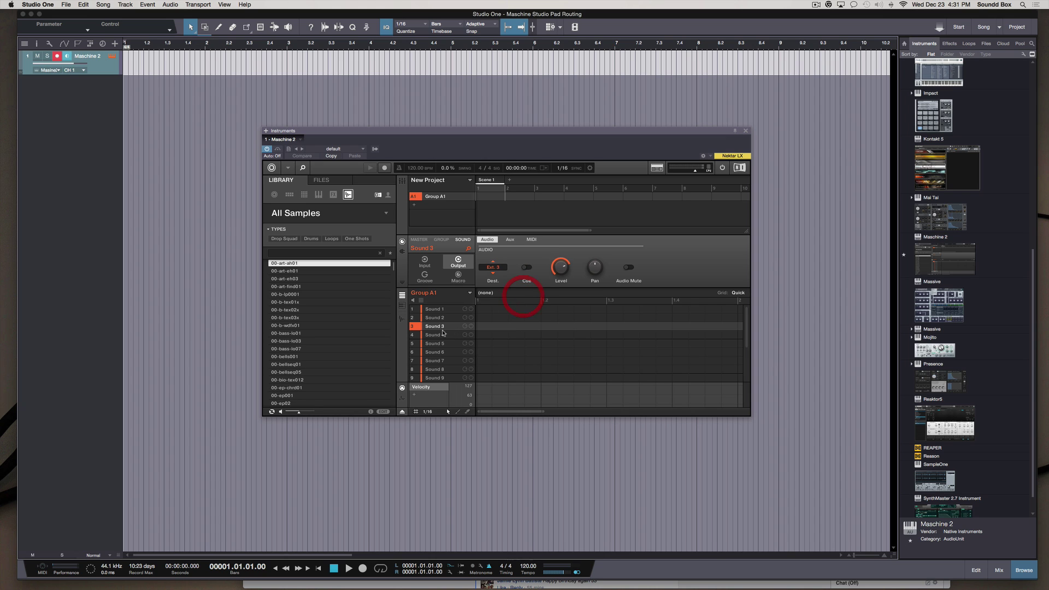
{"action": "left_click", "coordinate": [449, 335]}
{"action": "left_click", "coordinate": [493, 269]}
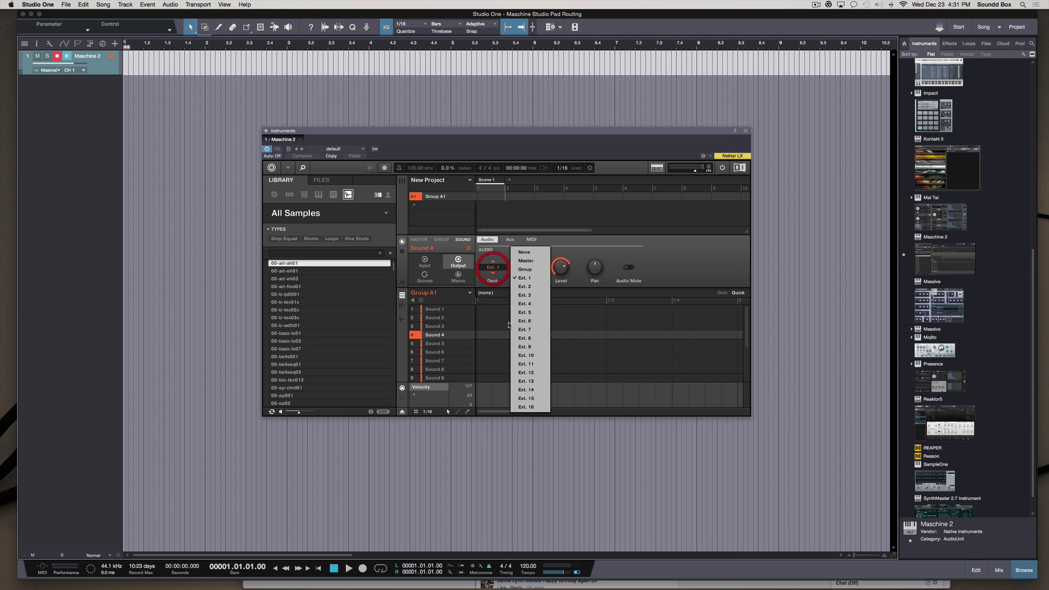
{"action": "key", "text": "Escape"}
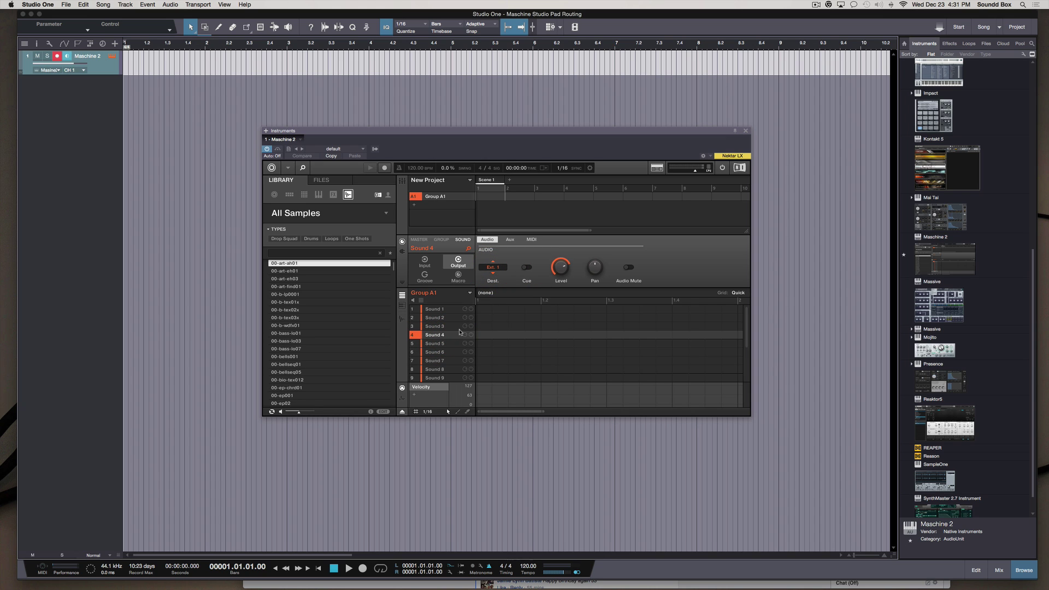
{"action": "left_click", "coordinate": [492, 268]}
{"action": "left_click", "coordinate": [528, 314]}
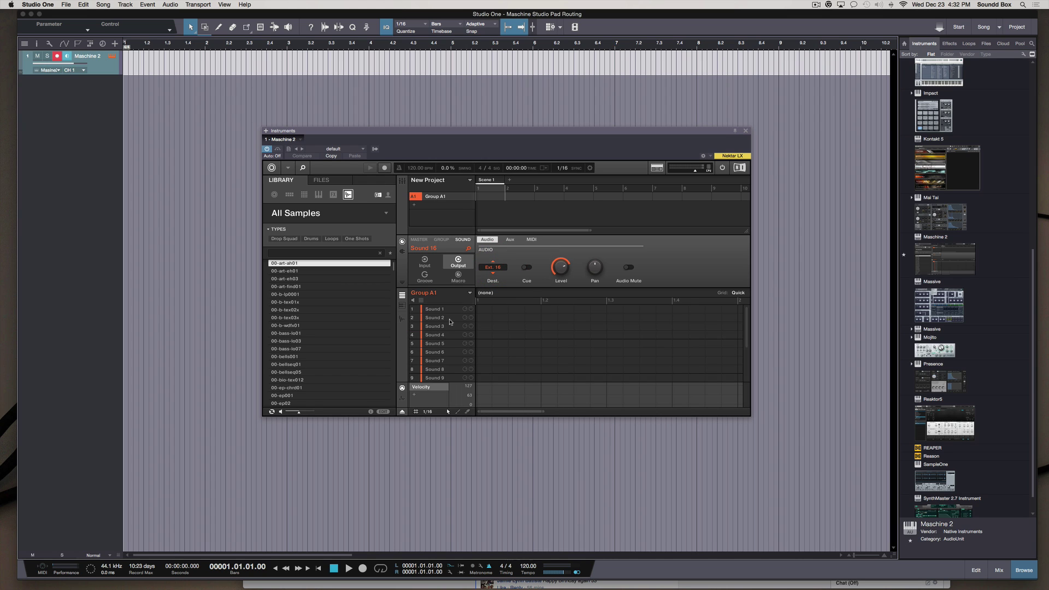
- Review each sound's audio output from Sound 1 down to Sound 8
{"action": "left_click", "coordinate": [446, 310]}
{"action": "left_click", "coordinate": [445, 318]}
{"action": "key", "text": "Down"}
{"action": "key", "text": "Down"}
{"action": "key", "text": "Down"}
{"action": "key", "text": "Down"}
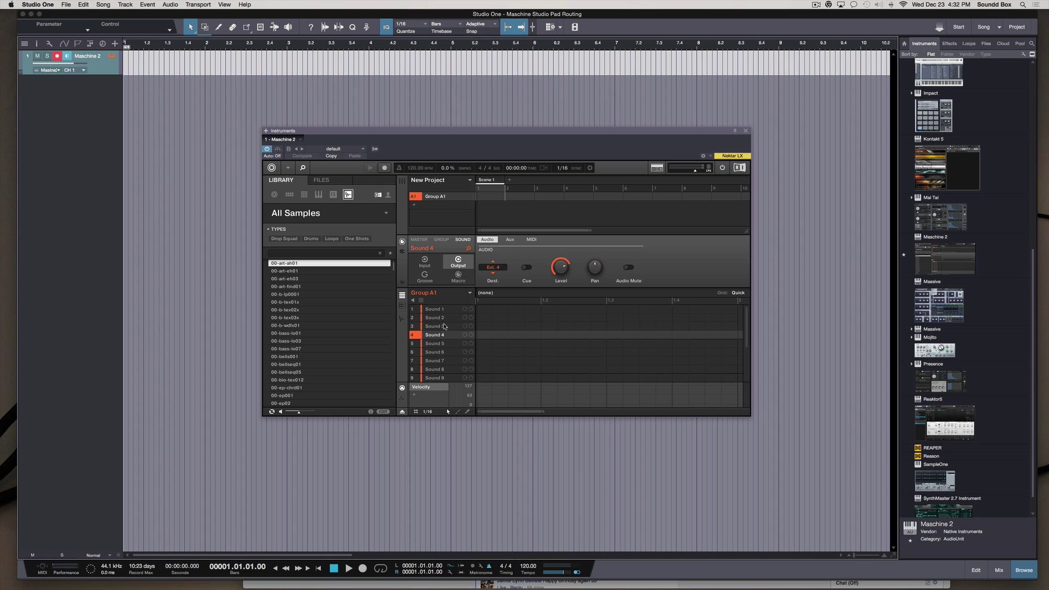
{"action": "key", "text": "Down"}
{"action": "key", "text": "Down"}
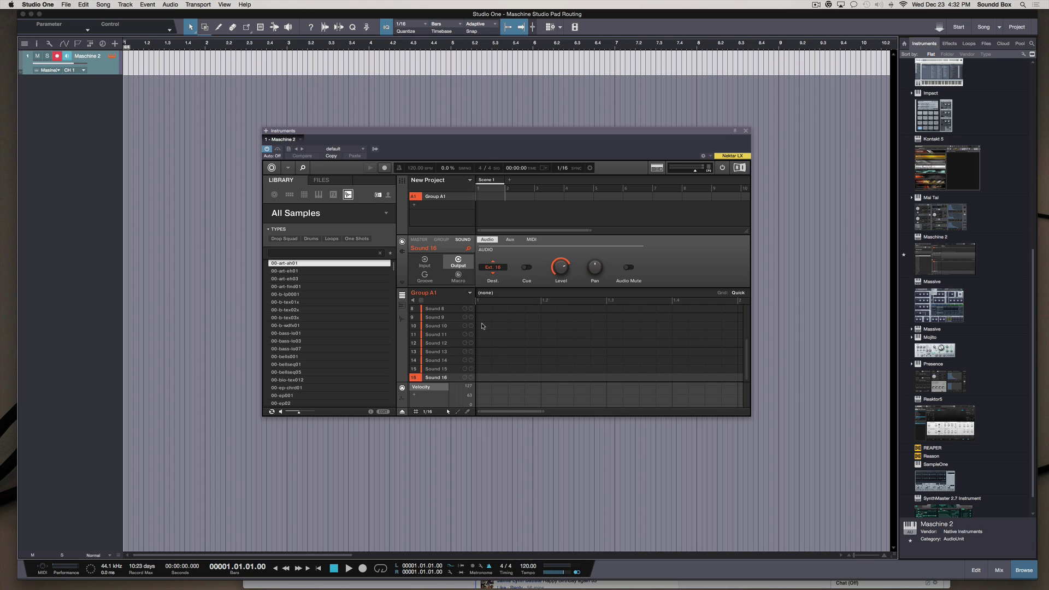
{"action": "left_click", "coordinate": [532, 241]}
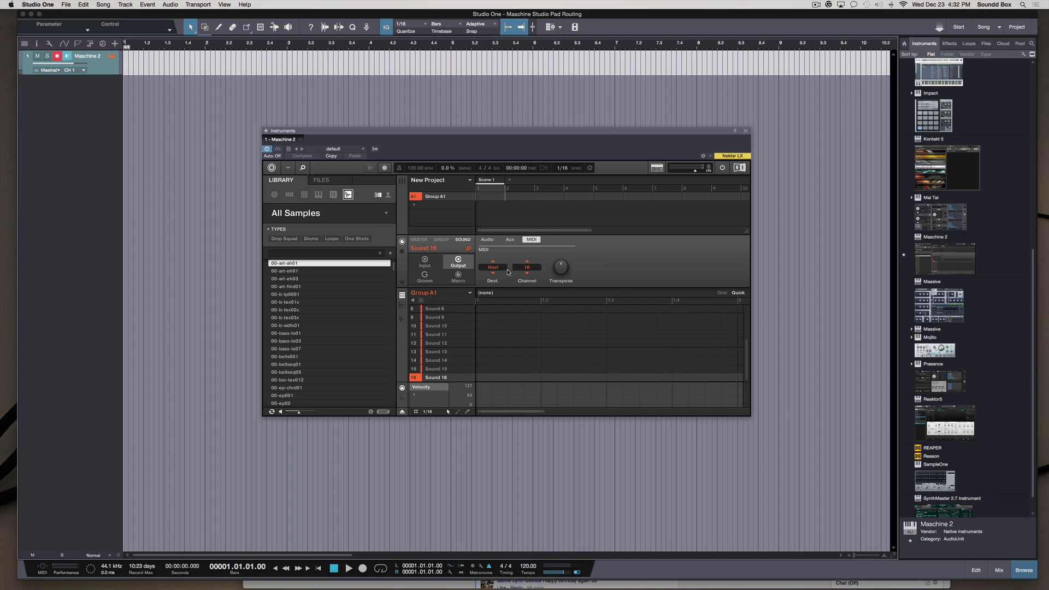
{"action": "left_click", "coordinate": [440, 361]}
{"action": "left_click", "coordinate": [439, 341]}
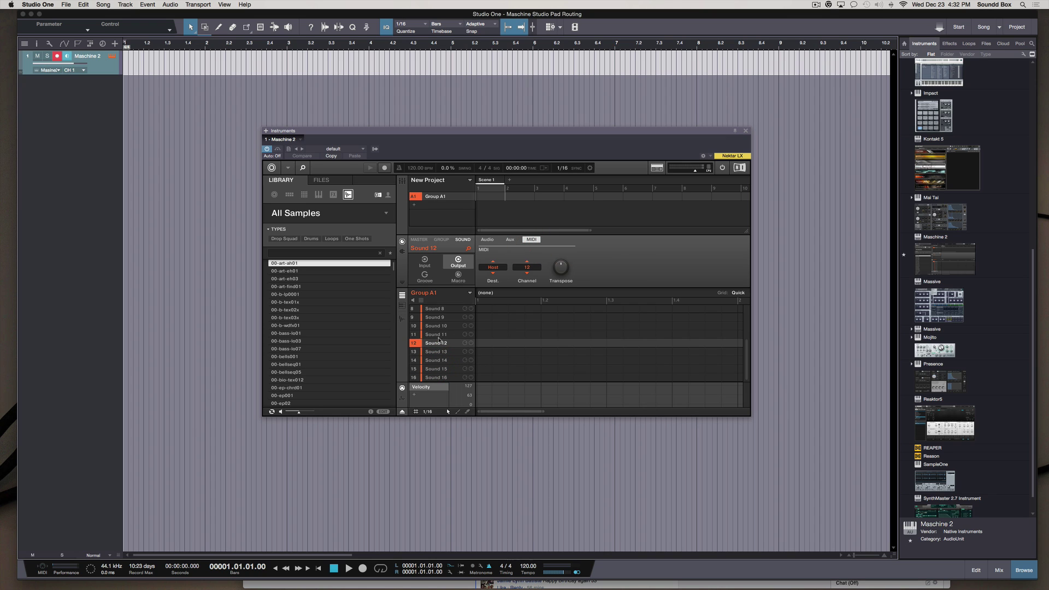
{"action": "left_click", "coordinate": [487, 240]}
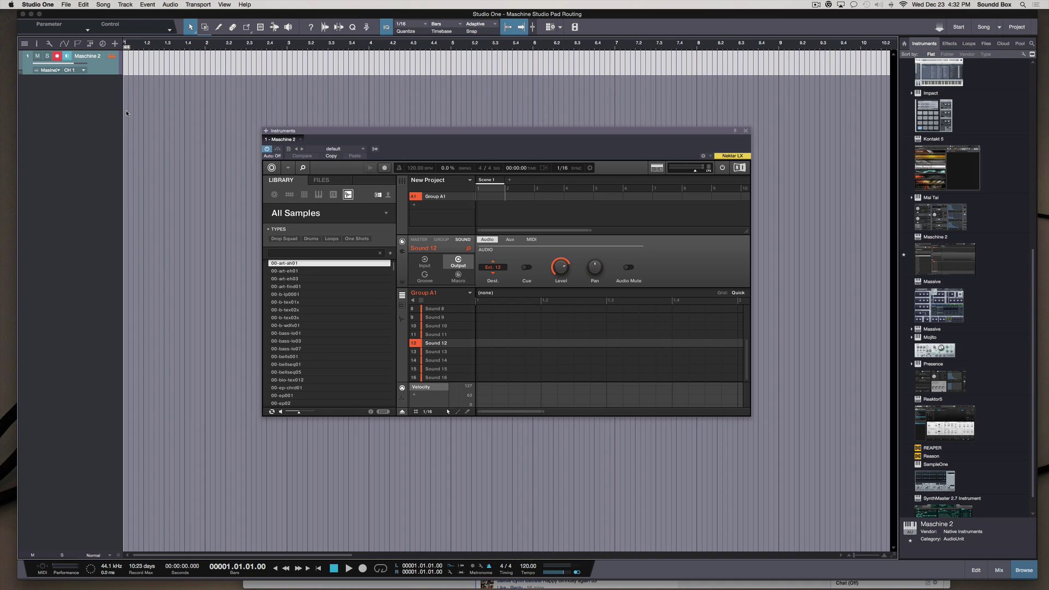
- Add 15 Instrument tracks named Pads, routed to Maschine 2 from CH 2 ascending
{"action": "key", "text": "t"}
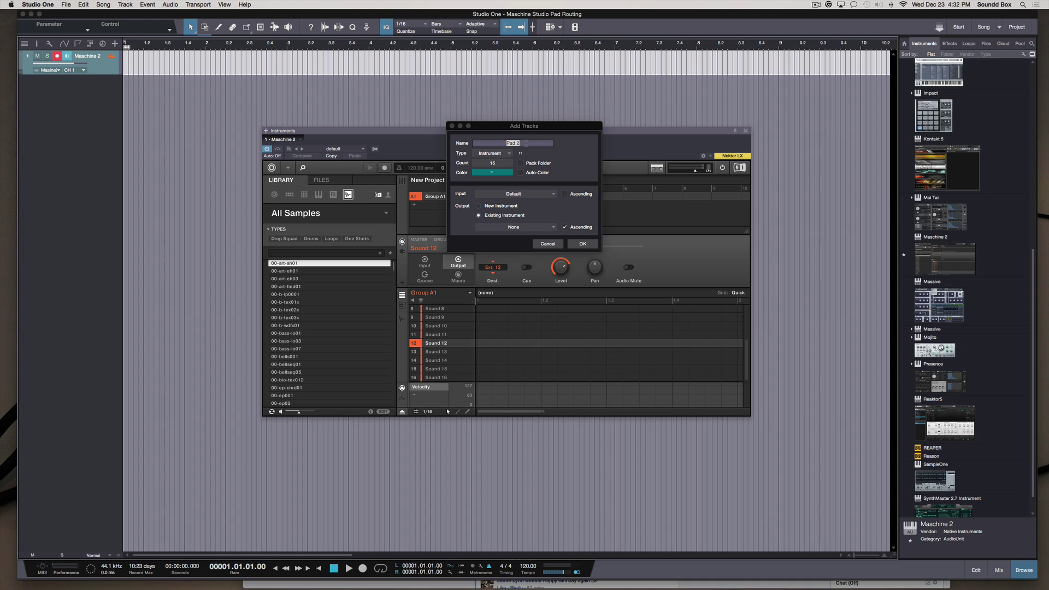
{"action": "type", "text": "Pads"}
{"action": "left_click", "coordinate": [500, 153]}
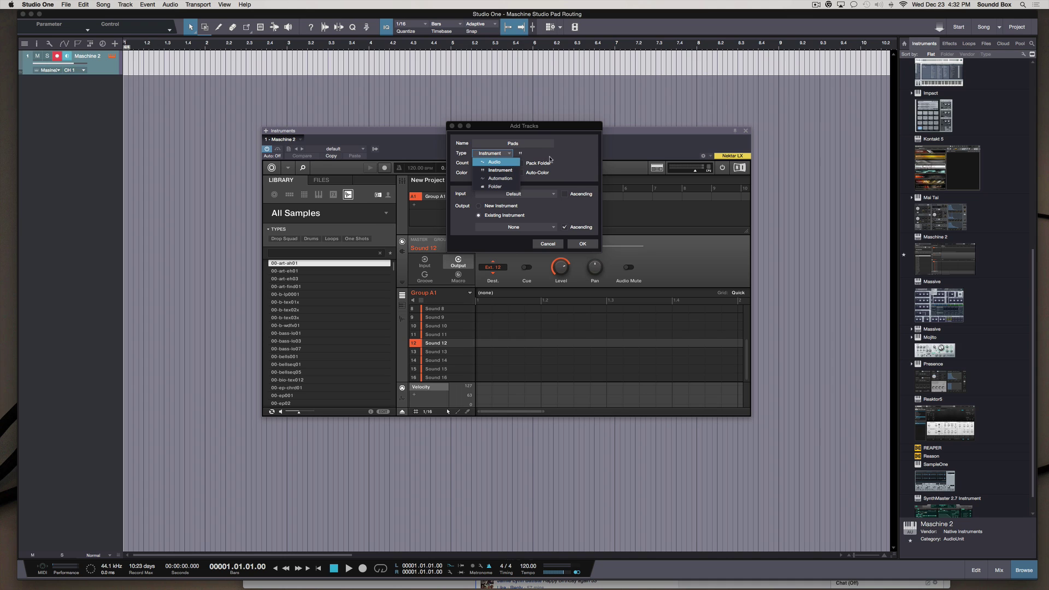
{"action": "left_click", "coordinate": [550, 159]}
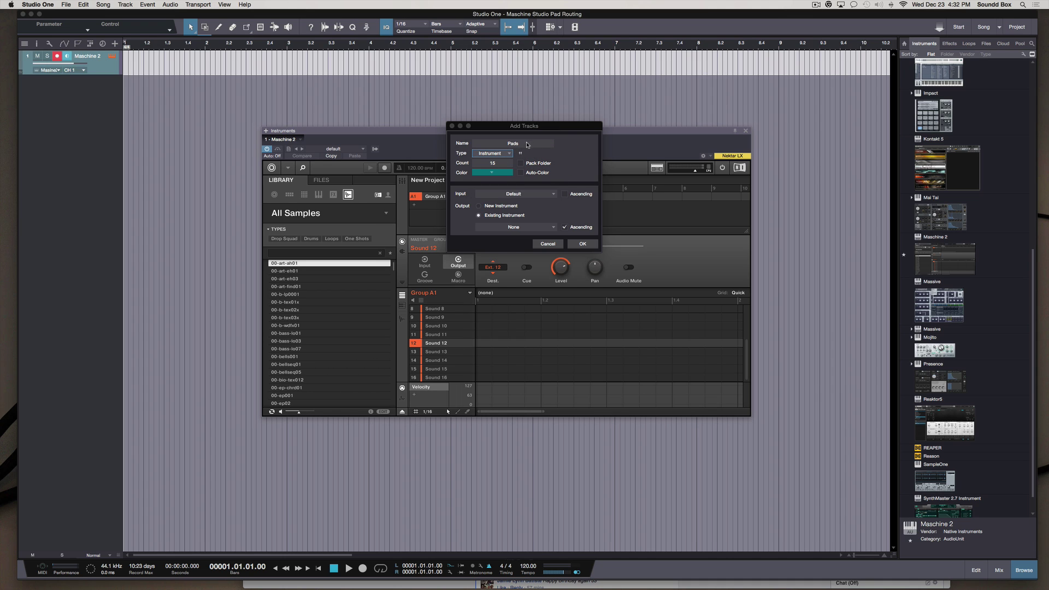
{"action": "left_click", "coordinate": [497, 164]}
{"action": "left_click", "coordinate": [512, 215]}
{"action": "left_click", "coordinate": [514, 227]}
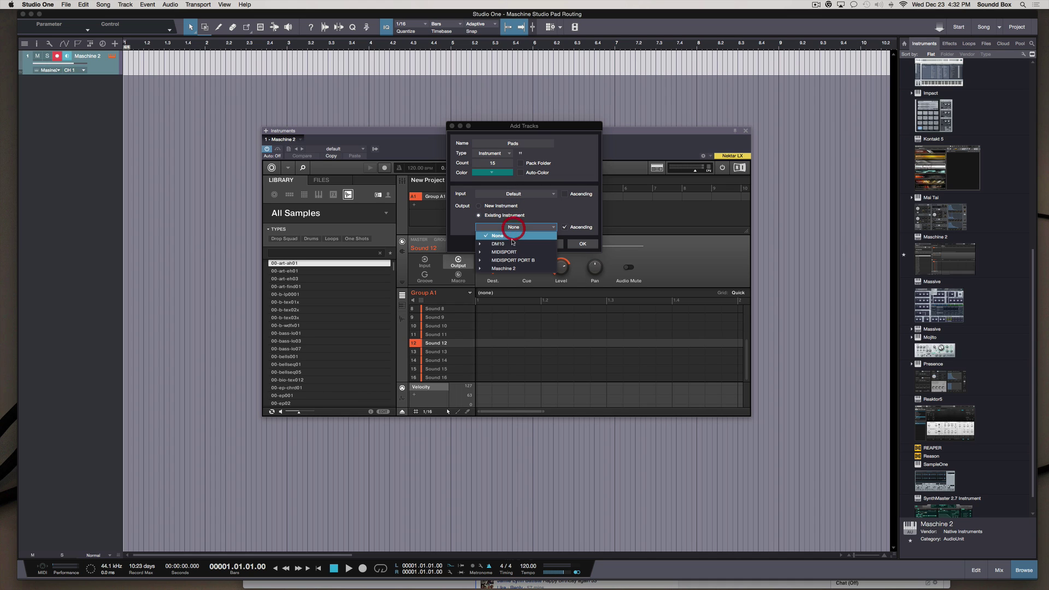
{"action": "left_click", "coordinate": [479, 269]}
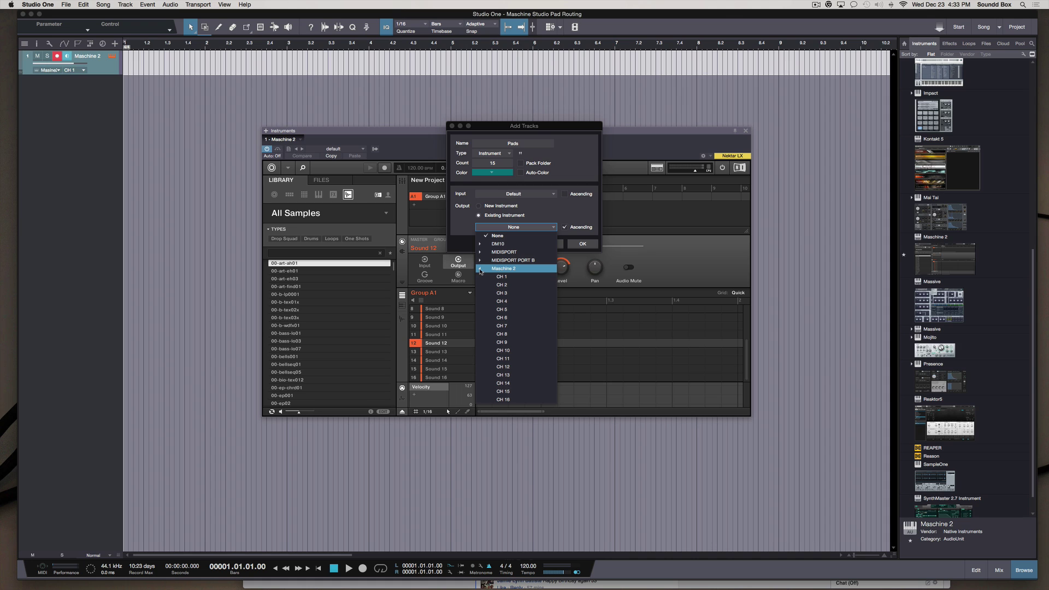
{"action": "left_click", "coordinate": [509, 284]}
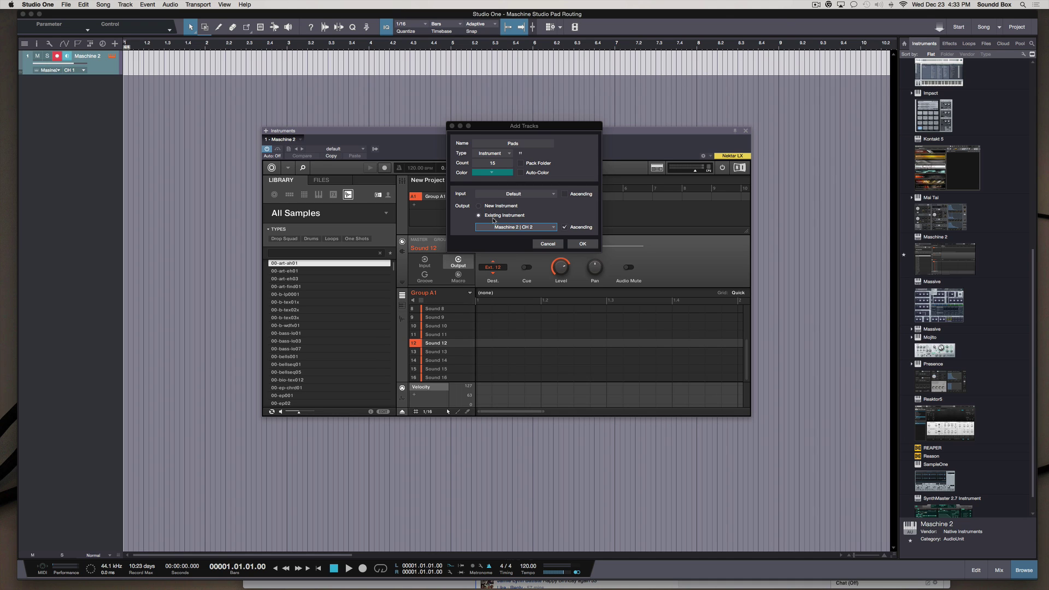
{"action": "left_click", "coordinate": [565, 227]}
{"action": "left_click", "coordinate": [564, 227]}
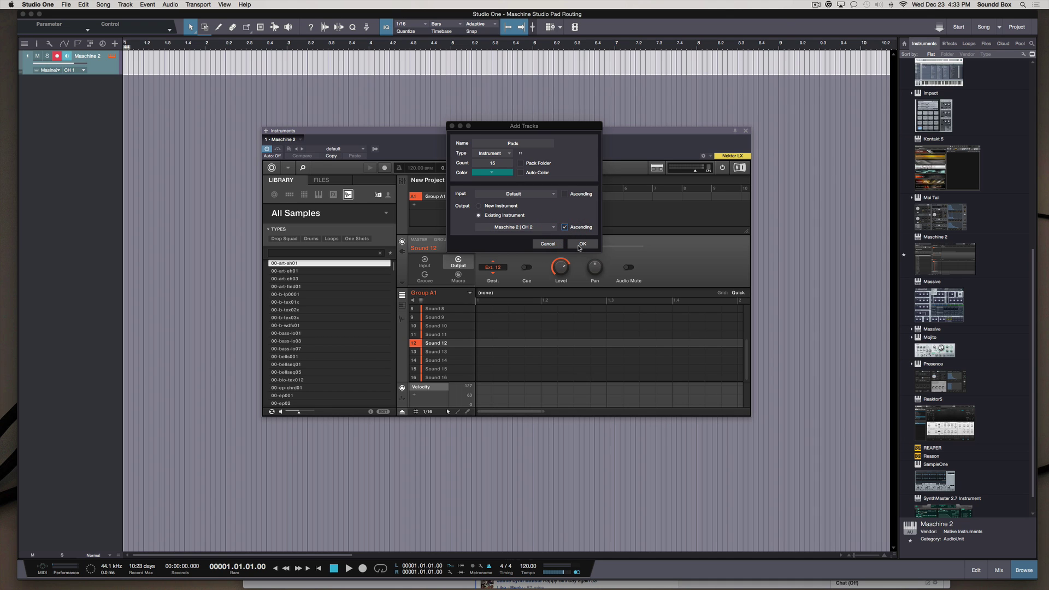
{"action": "left_click", "coordinate": [581, 244]}
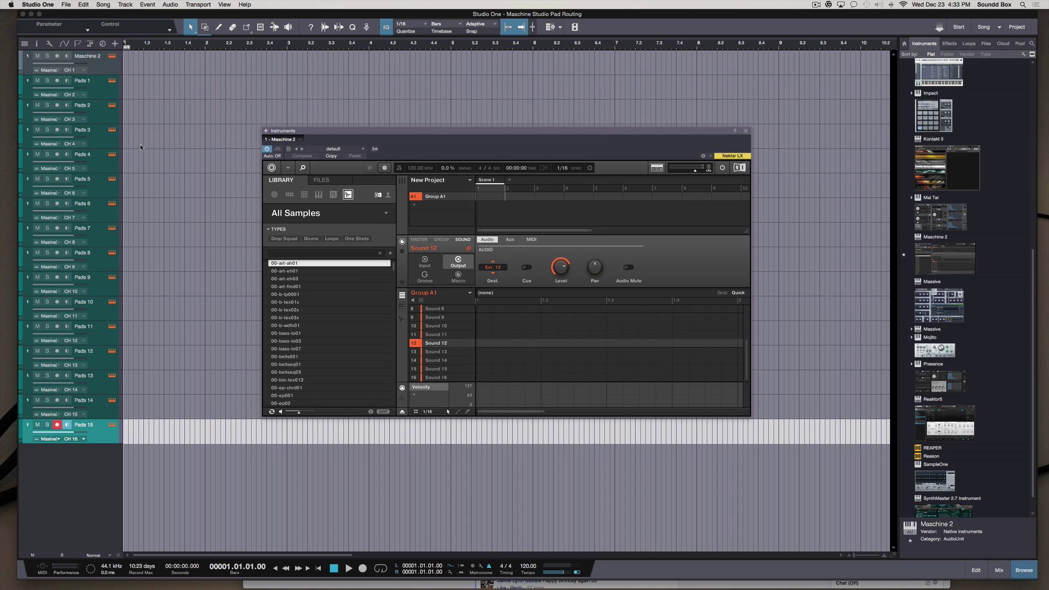
{"action": "left_click", "coordinate": [103, 414]}
{"action": "left_click", "coordinate": [102, 387]}
{"action": "left_click", "coordinate": [103, 362]}
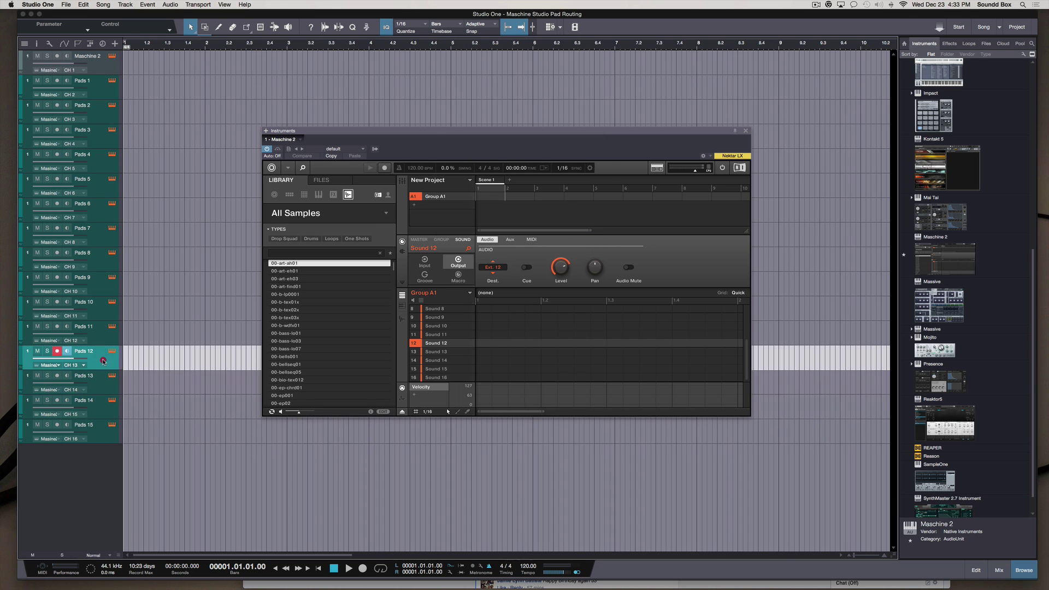
{"action": "left_click", "coordinate": [97, 436]}
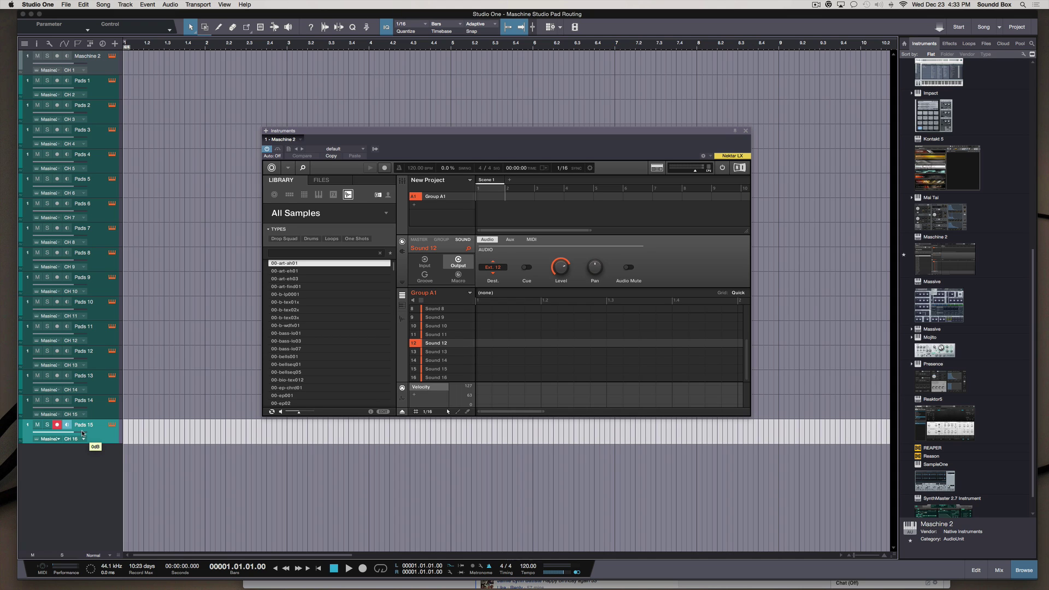
{"action": "left_click", "coordinate": [102, 70]}
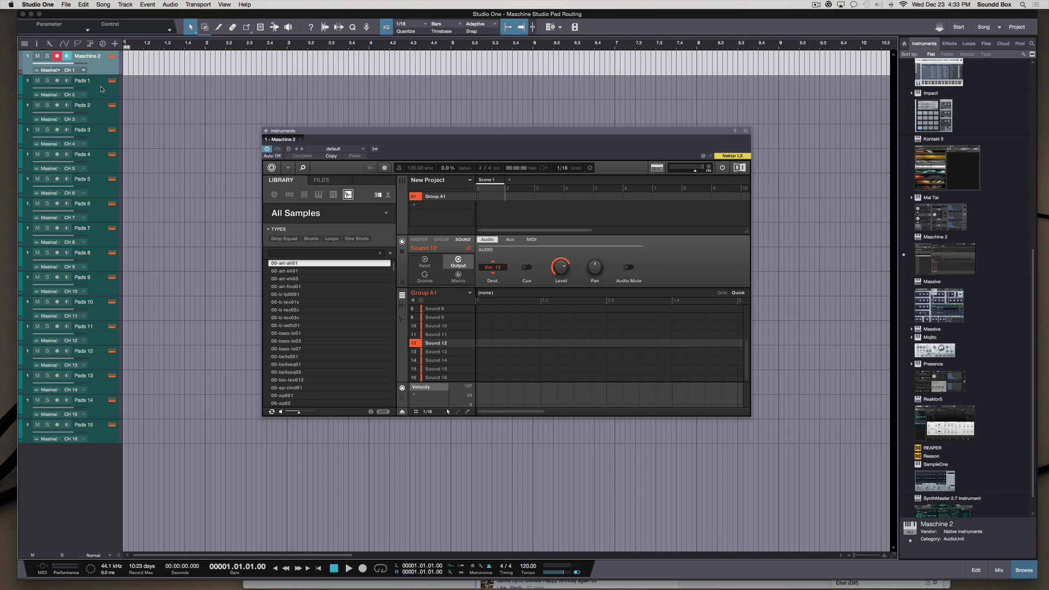
{"action": "left_click", "coordinate": [99, 89]}
{"action": "left_click", "coordinate": [100, 64]}
{"action": "left_click", "coordinate": [97, 432]}
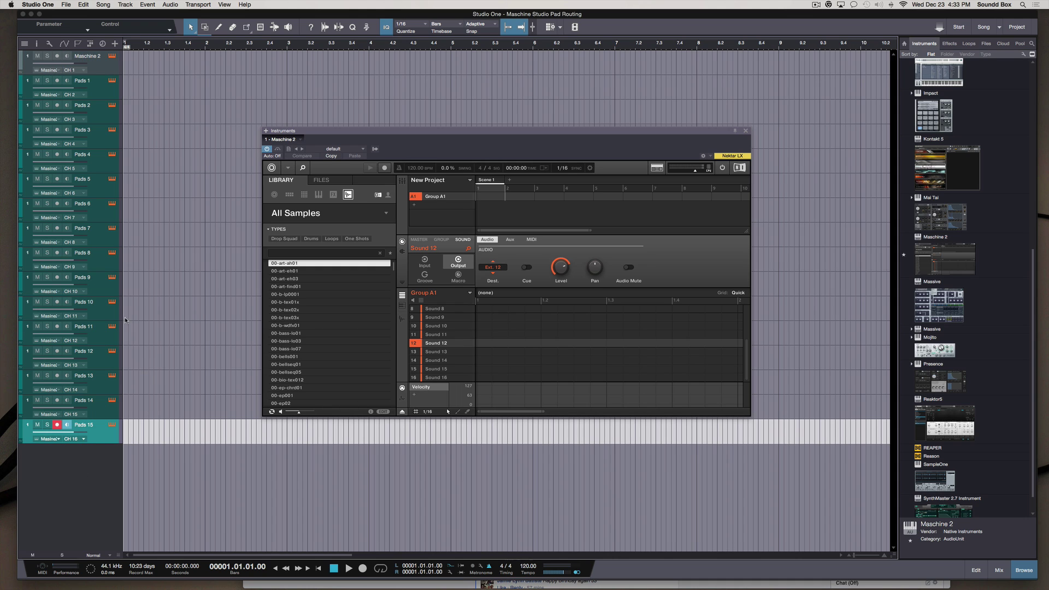
{"action": "double_click", "coordinate": [84, 426]}
{"action": "key", "text": "Return"}
- Select and record-arm the Pads 14 track
{"action": "left_click", "coordinate": [98, 409]}
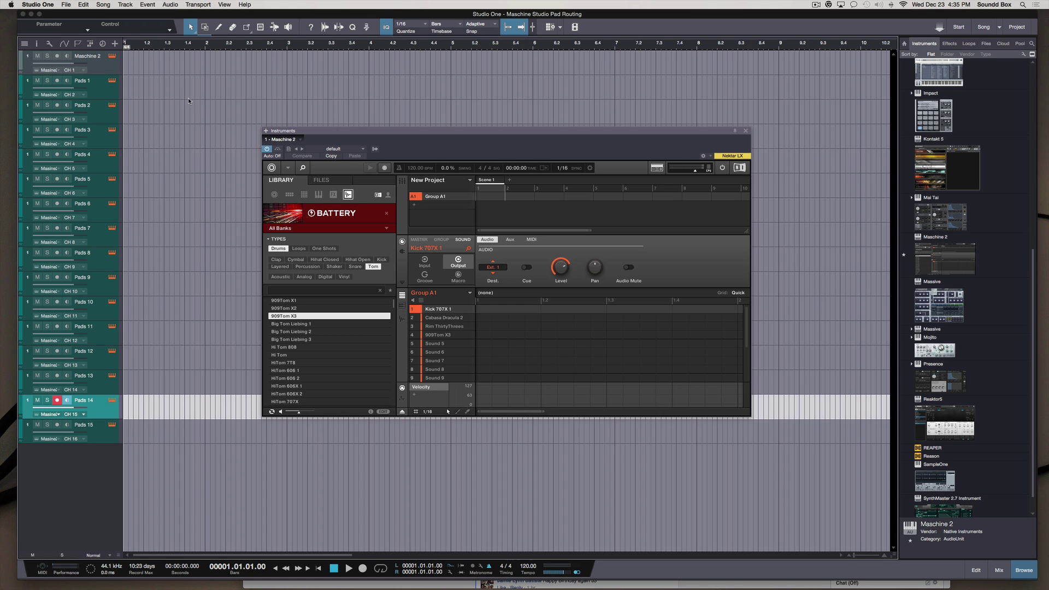
- Select Pads 1 and 2, confirm Pads 2 uses CH 3, then open the Console with F3
{"action": "left_click", "coordinate": [96, 61]}
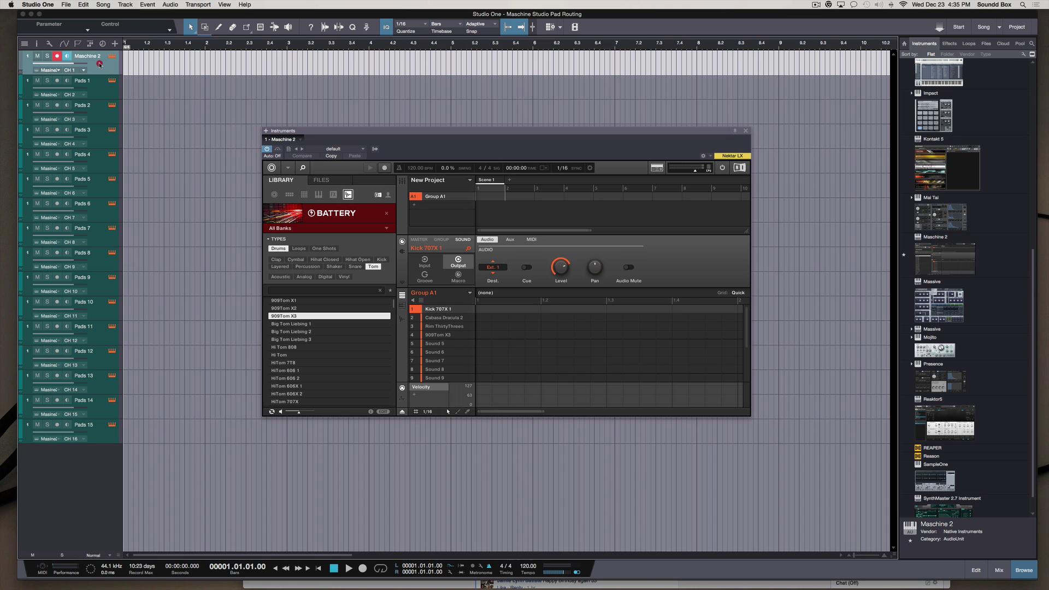
{"action": "left_click", "coordinate": [99, 90]}
{"action": "left_click", "coordinate": [100, 111]}
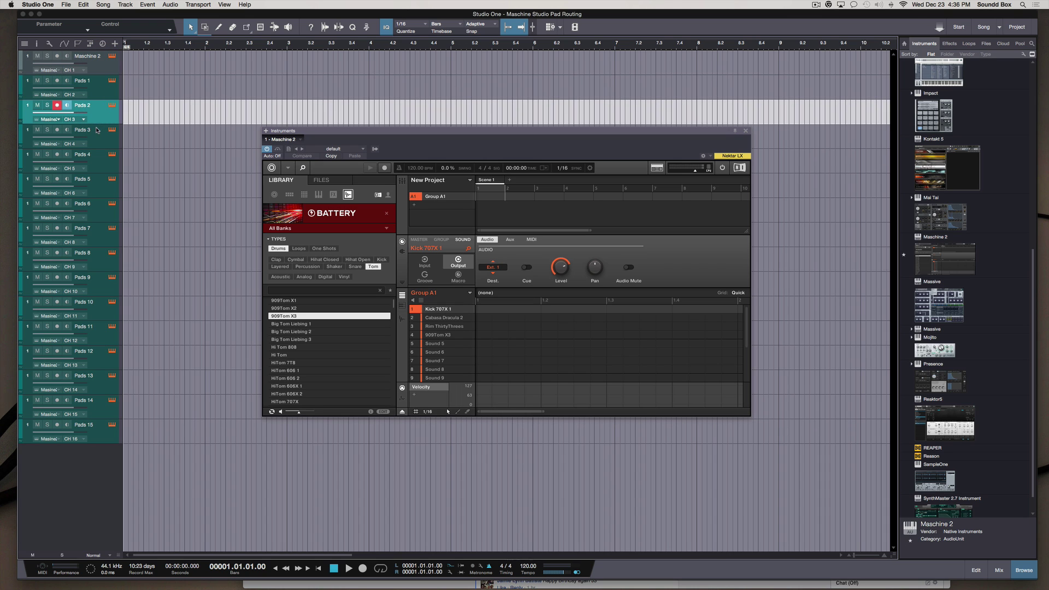
{"action": "left_click", "coordinate": [71, 121]}
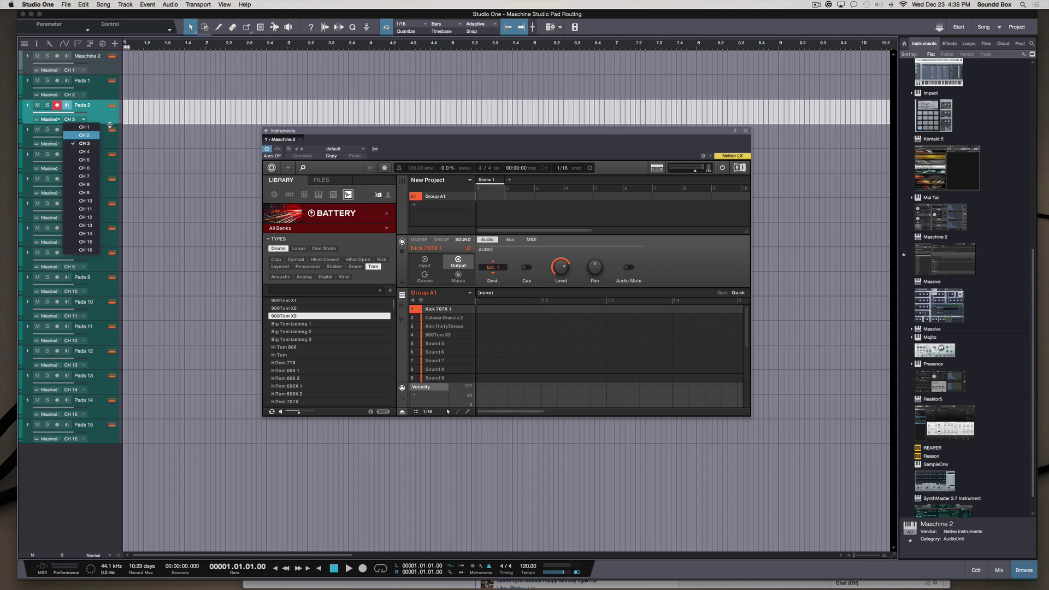
{"action": "left_click", "coordinate": [112, 120]}
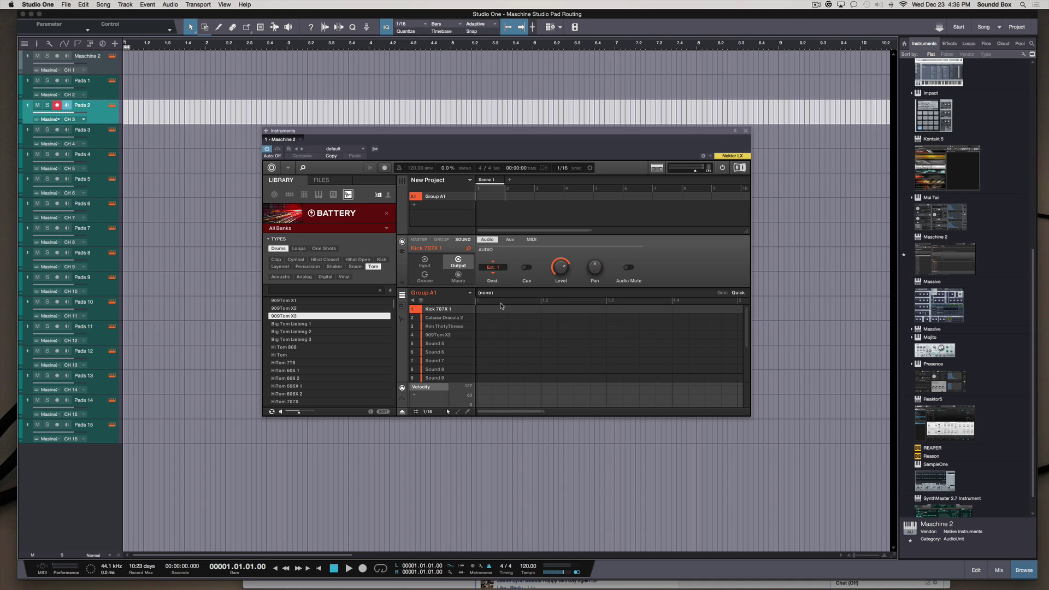
{"action": "left_click", "coordinate": [155, 82]}
{"action": "key", "text": "F3"}
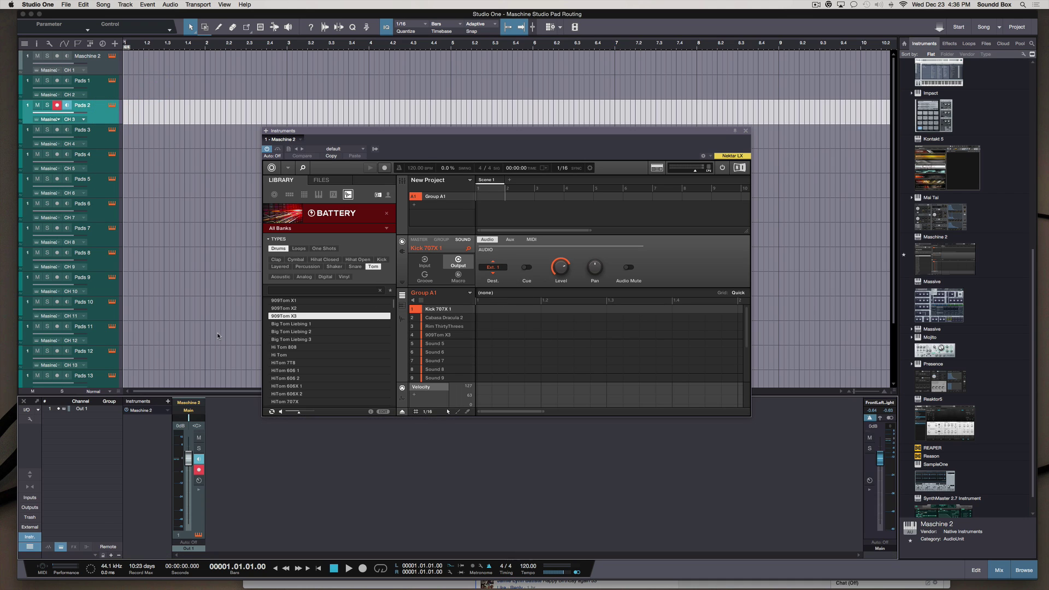
- Enable Maschine 2 outputs Out 2 through Out 16 in the plugin's Outputs list
{"action": "left_click", "coordinate": [375, 150]}
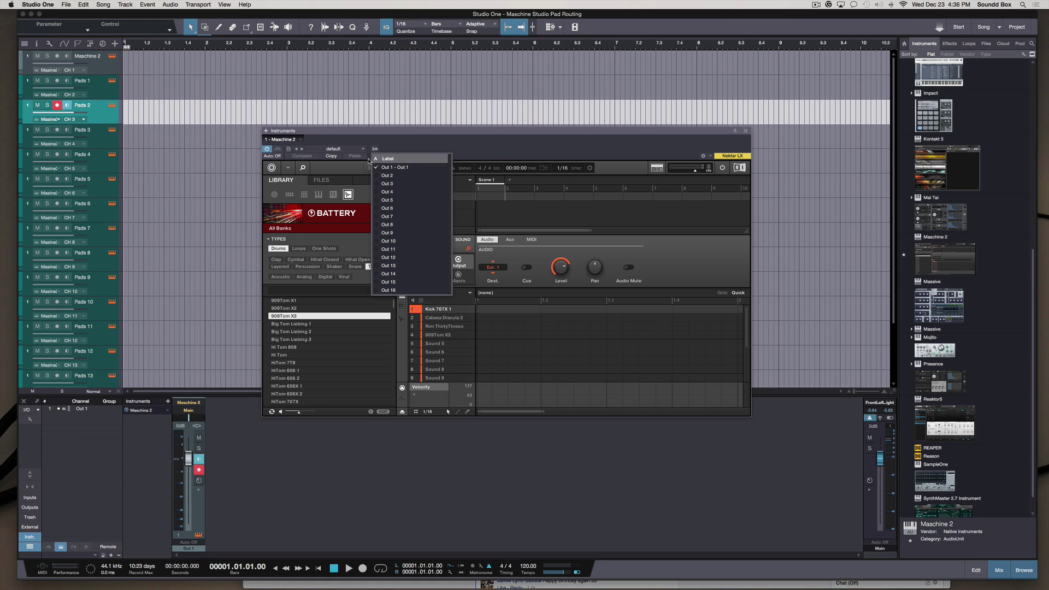
{"action": "left_click", "coordinate": [376, 176]}
{"action": "left_click", "coordinate": [376, 184]}
{"action": "left_click", "coordinate": [377, 192]}
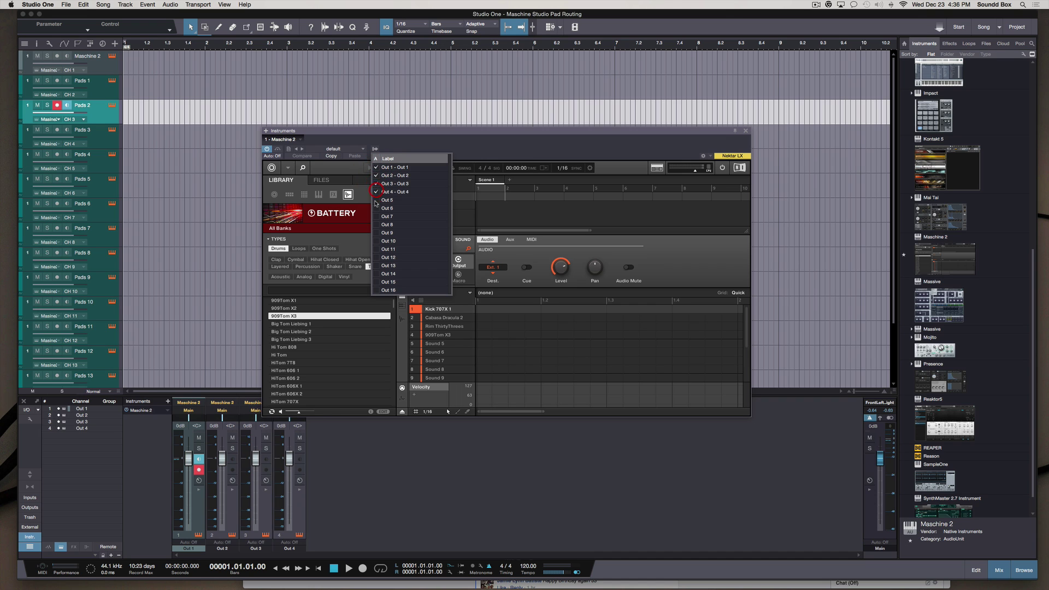
{"action": "left_click", "coordinate": [376, 200]}
{"action": "left_click", "coordinate": [376, 208]}
{"action": "left_click", "coordinate": [376, 216]}
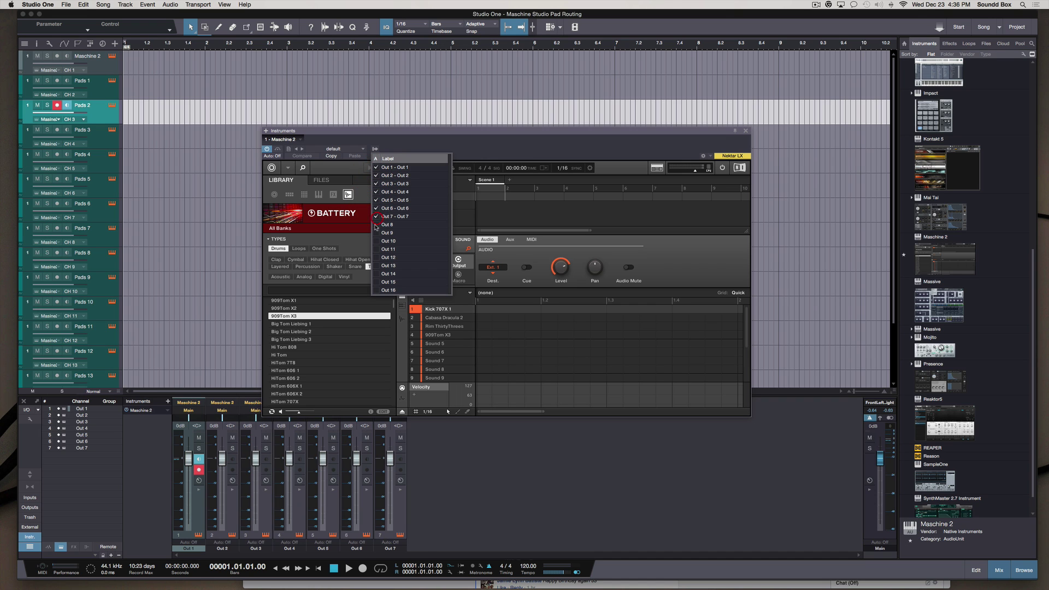
{"action": "left_click", "coordinate": [376, 225]}
{"action": "left_click", "coordinate": [376, 233]}
{"action": "left_click", "coordinate": [376, 241]}
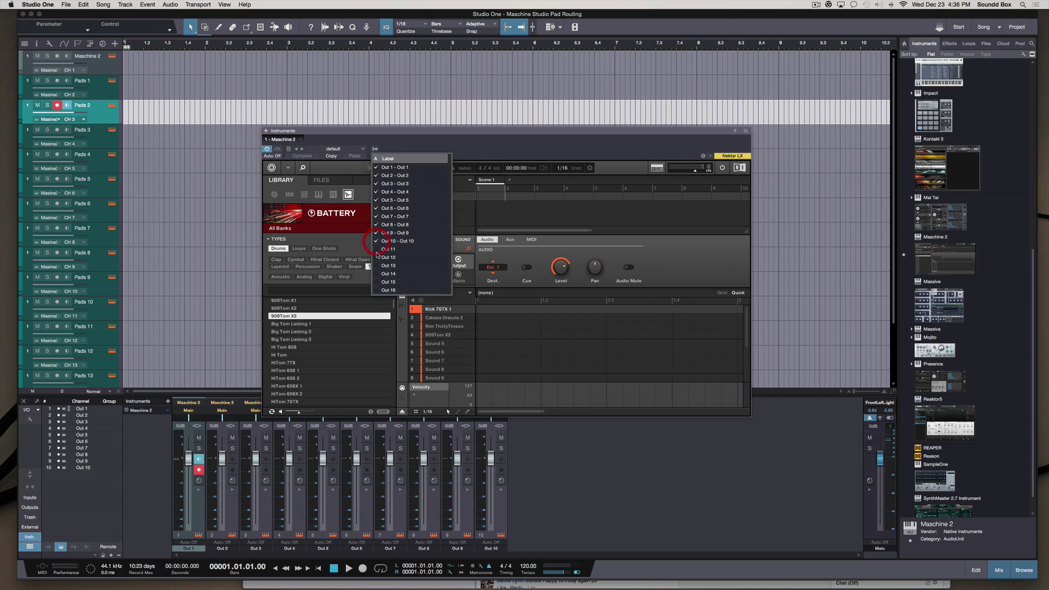
{"action": "left_click", "coordinate": [376, 249]}
{"action": "left_click", "coordinate": [376, 258]}
{"action": "left_click", "coordinate": [377, 266]}
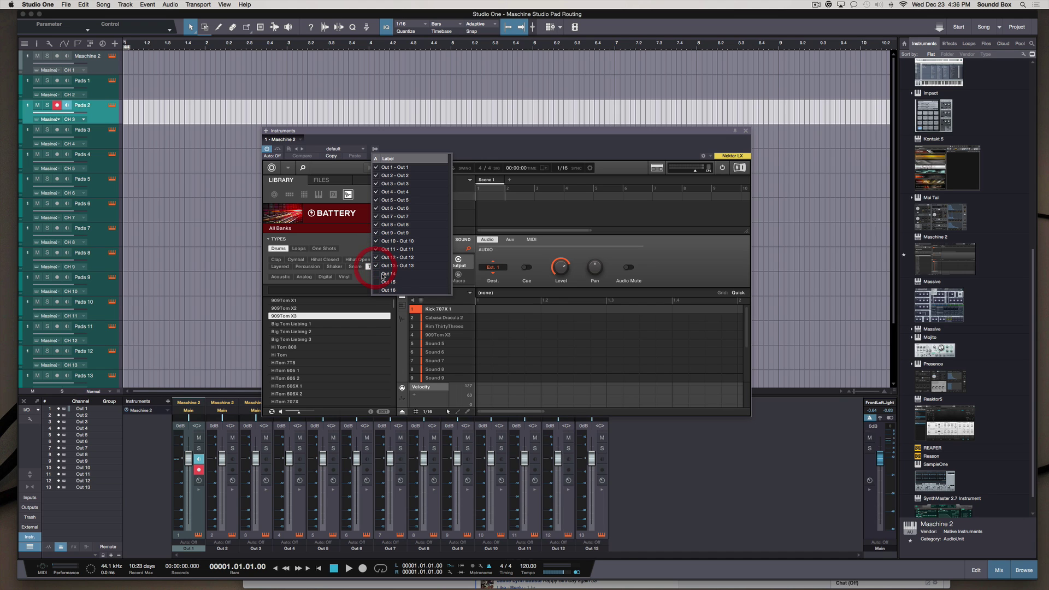
{"action": "left_click", "coordinate": [376, 274]}
{"action": "left_click", "coordinate": [376, 282]}
{"action": "left_click", "coordinate": [377, 291]}
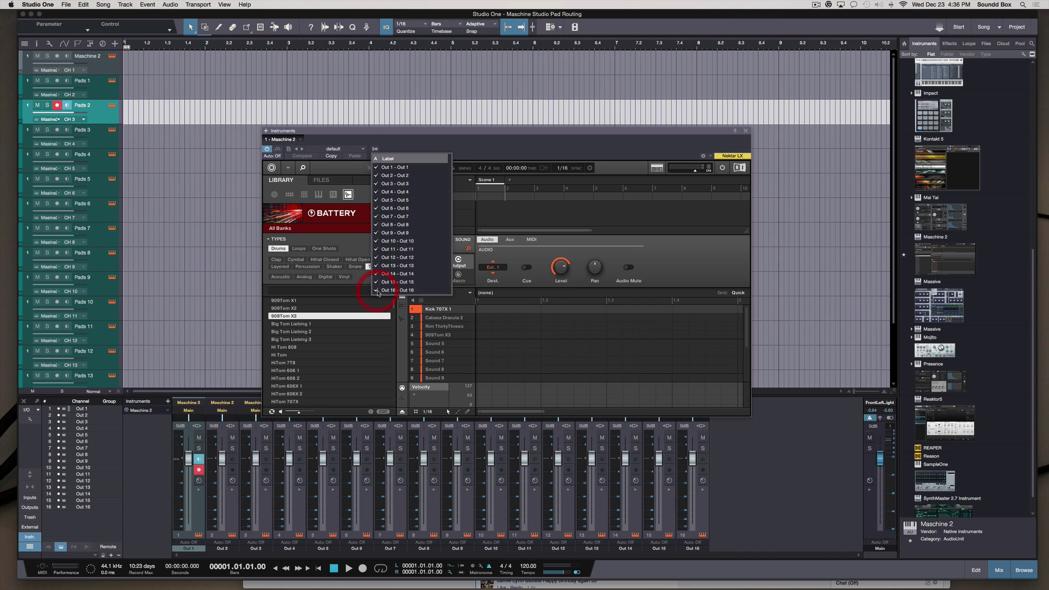
{"action": "left_click", "coordinate": [376, 149]}
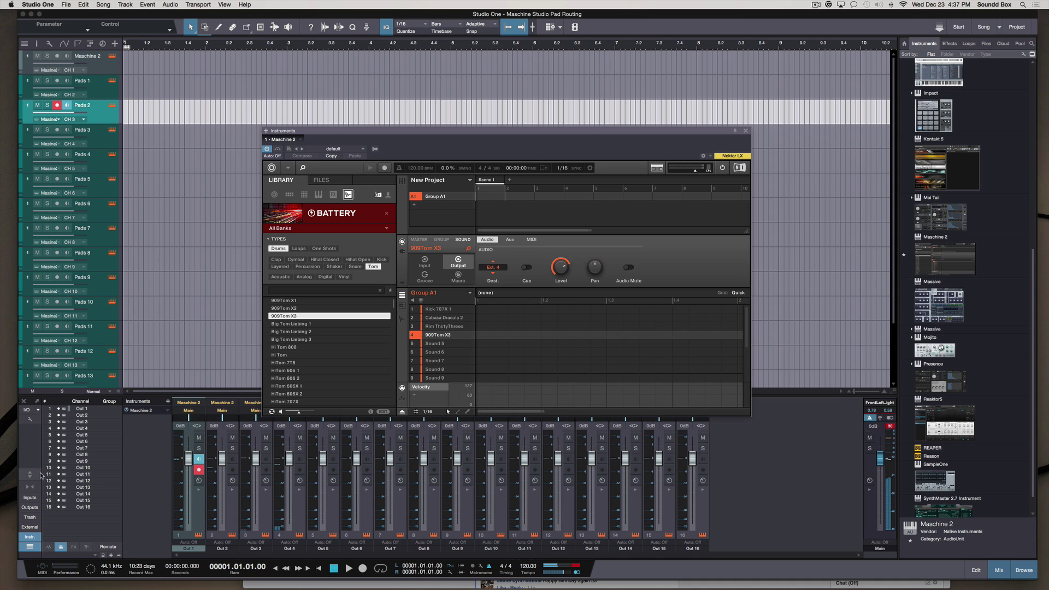
- Enlarge the mixer to show inserts and sends, and move the Maschine window right
{"action": "left_click", "coordinate": [31, 481]}
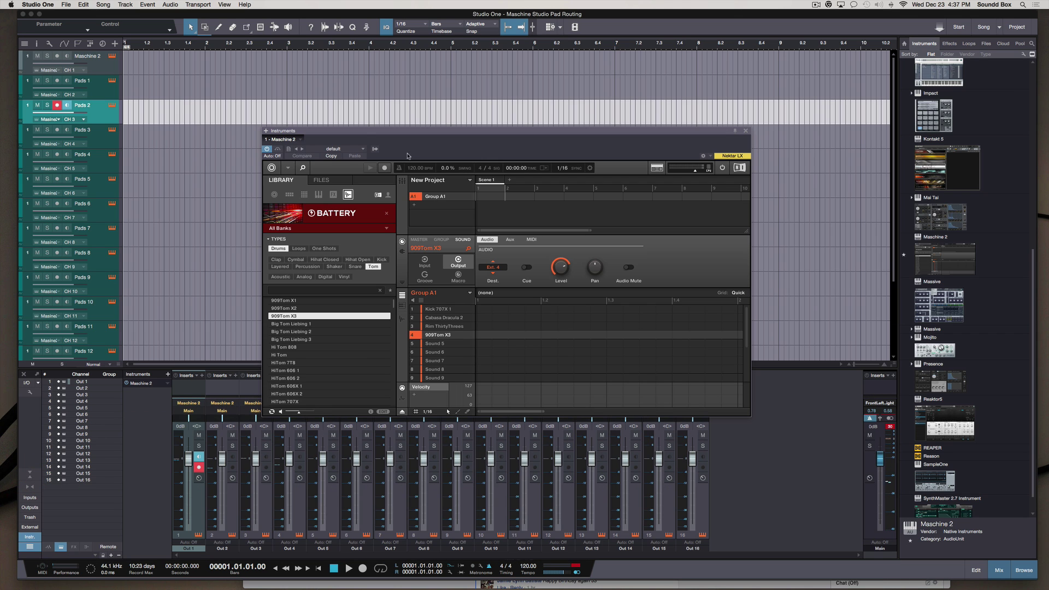
{"action": "left_click_drag", "start_coordinate": [357, 130], "coordinate": [581, 121]}
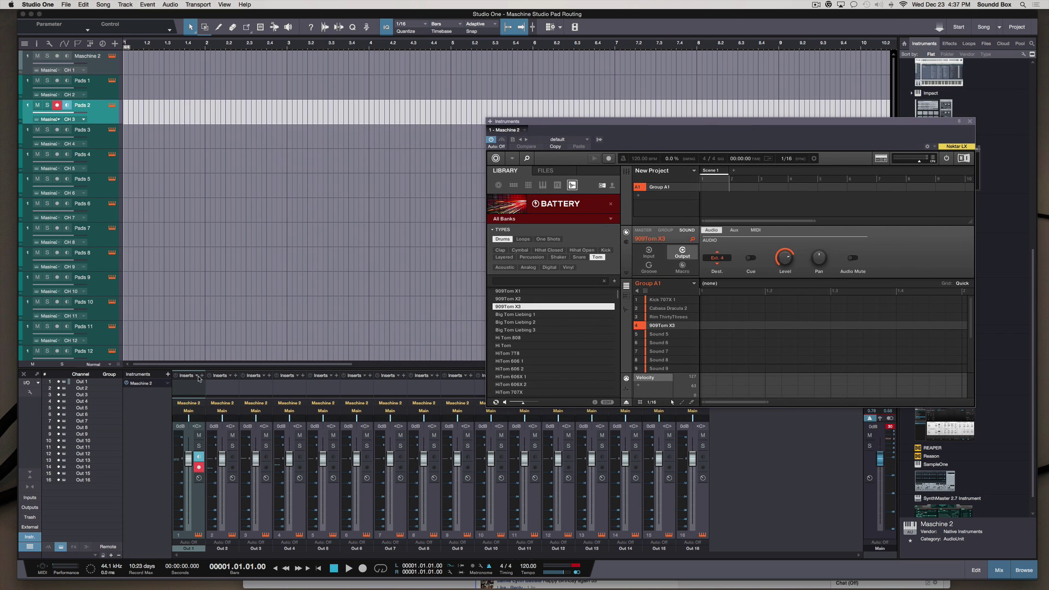
{"action": "left_click_drag", "start_coordinate": [201, 370], "coordinate": [202, 280]}
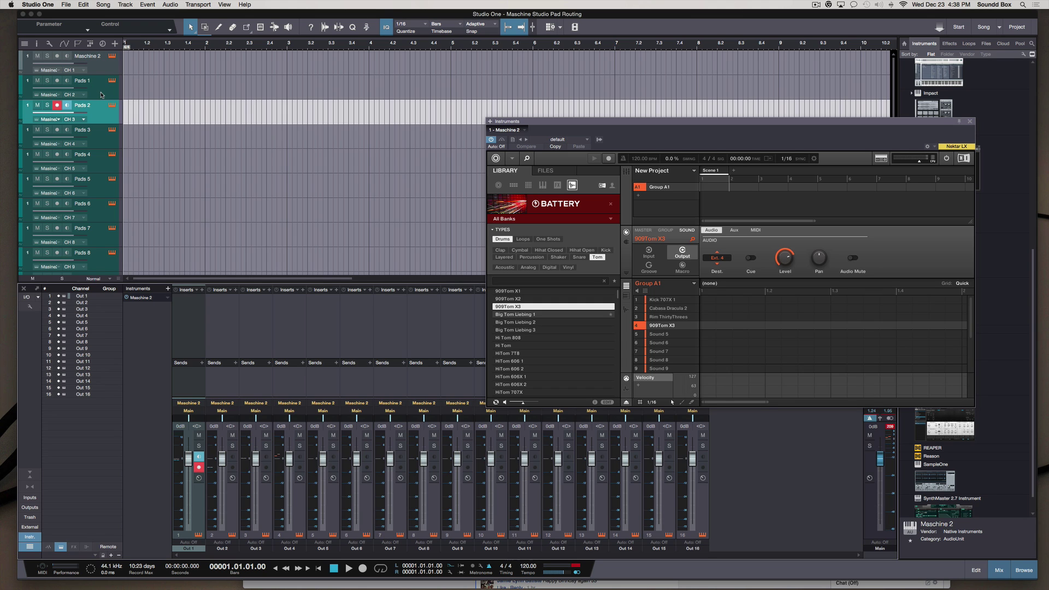
- Record-arm Maschine 2 and Pads 1, 4, 6, 7, 13, 12 and 9 in turn to test them
{"action": "left_click", "coordinate": [102, 93]}
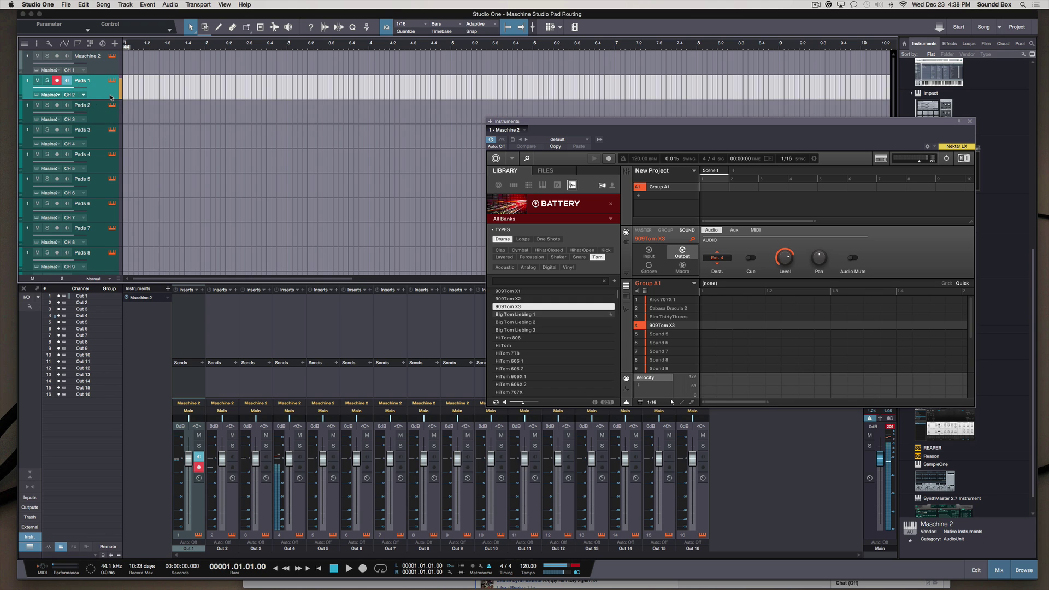
{"action": "left_click", "coordinate": [104, 60]}
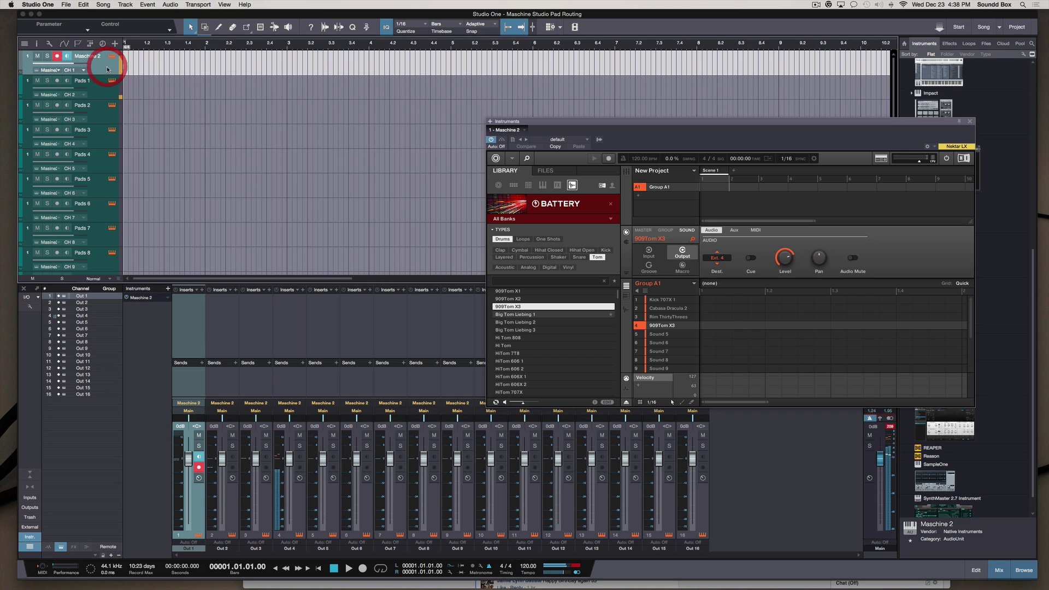
{"action": "left_click", "coordinate": [105, 157]}
{"action": "left_click", "coordinate": [105, 209]}
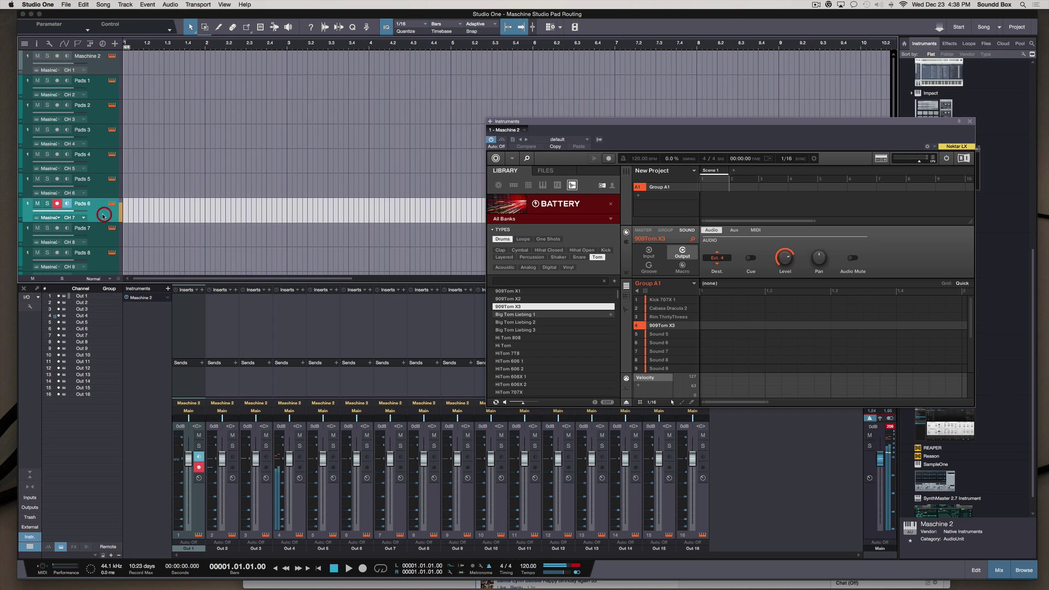
{"action": "left_click", "coordinate": [106, 244]}
{"action": "scroll", "coordinate": [105, 240], "scroll_direction": "down", "scroll_amount": 8}
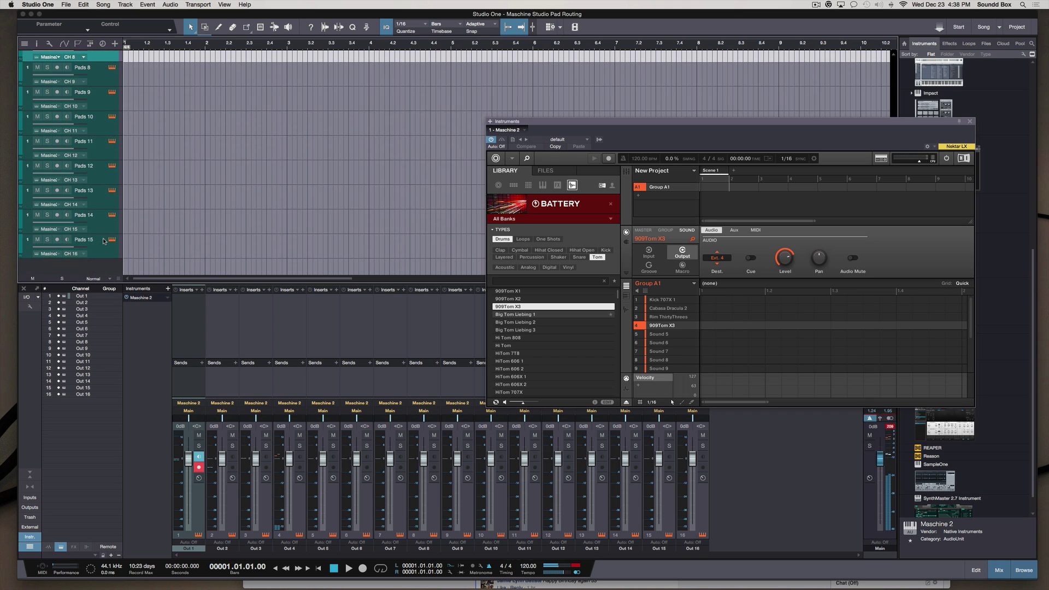
{"action": "left_click", "coordinate": [104, 195]}
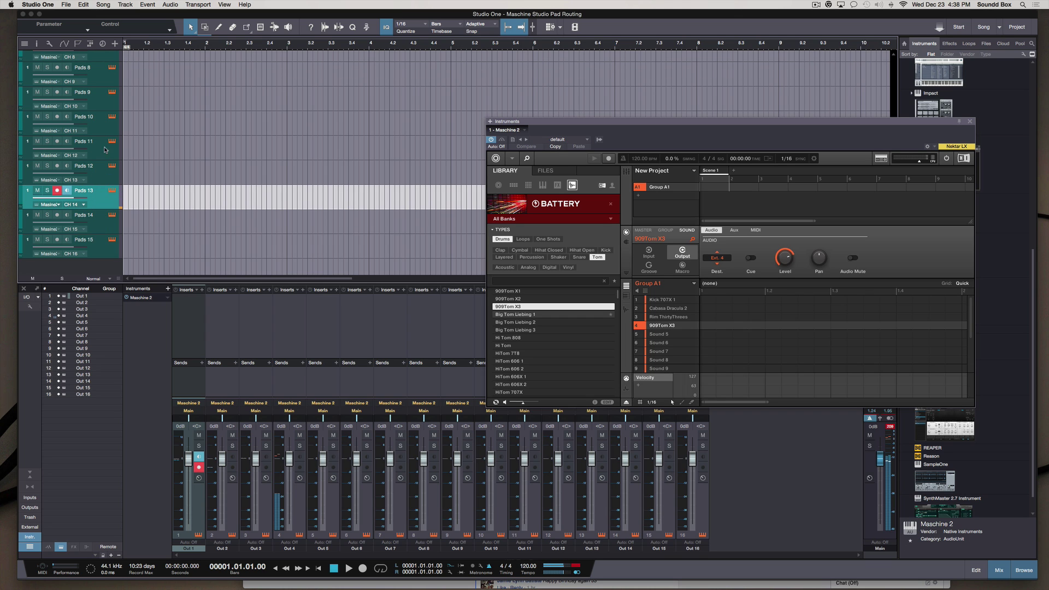
{"action": "left_click", "coordinate": [104, 159]}
{"action": "left_click", "coordinate": [103, 107]}
{"action": "key", "text": "Down"}
{"action": "key", "text": "Down"}
{"action": "key", "text": "Down"}
{"action": "key", "text": "Down"}
{"action": "key", "text": "Down"}
{"action": "key", "text": "Down"}
{"action": "scroll", "coordinate": [98, 90], "scroll_direction": "up", "scroll_amount": 8}
- Arm Pads 1 through Pads 5 in sequence, then move the Maschine 2 window up-left
{"action": "left_click", "coordinate": [100, 91]}
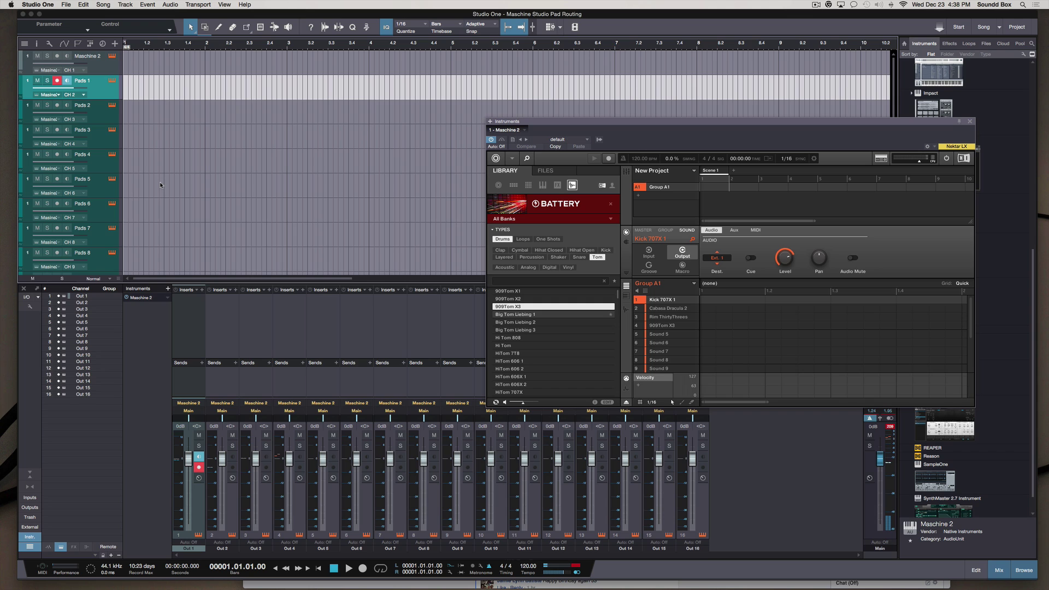
{"action": "left_click", "coordinate": [104, 119]}
{"action": "left_click", "coordinate": [101, 144]}
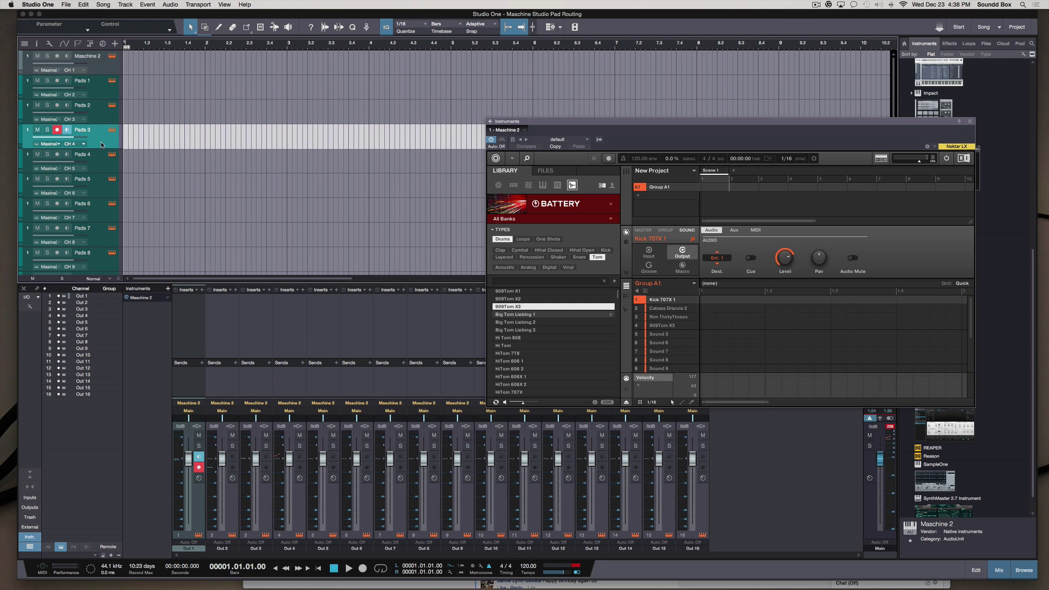
{"action": "left_click", "coordinate": [100, 169]}
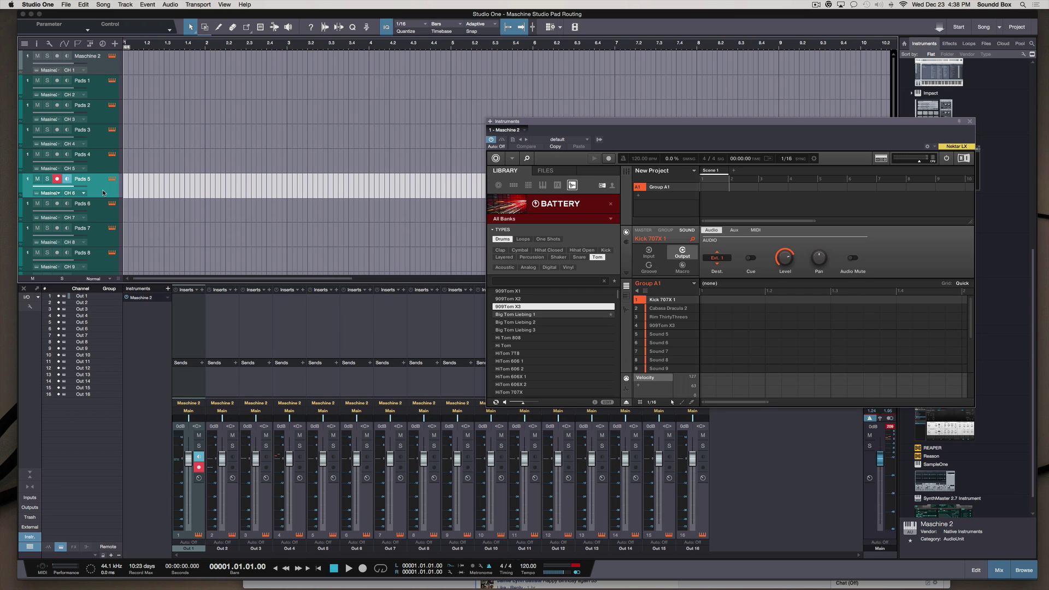
{"action": "left_click", "coordinate": [102, 192]}
{"action": "left_click_drag", "start_coordinate": [671, 121], "coordinate": [570, 53]}
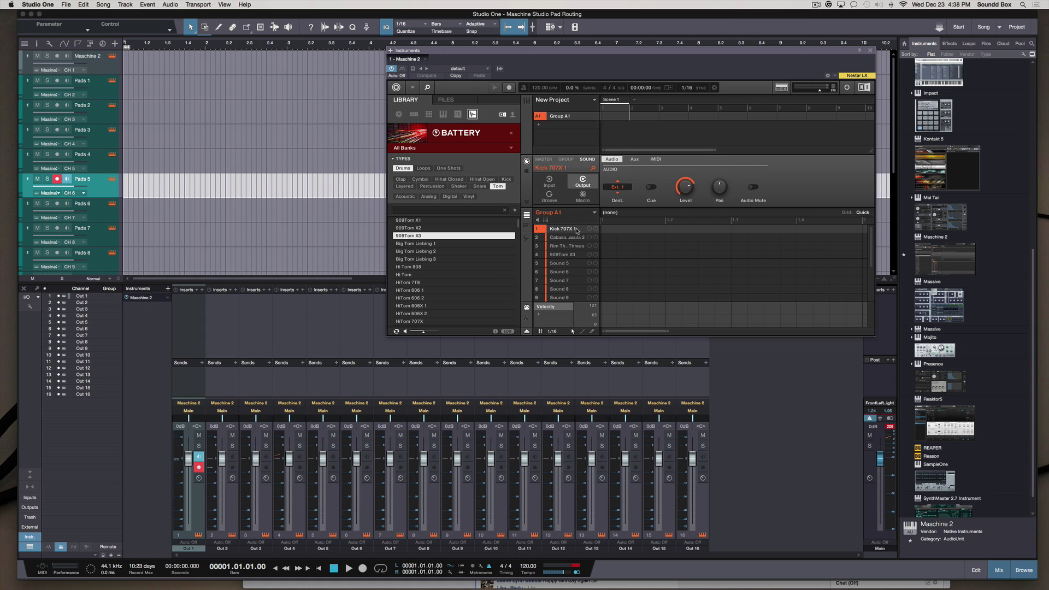
- Set Kick 707X 1's MIDI input Source from Default to Host
{"action": "left_click", "coordinate": [550, 182]}
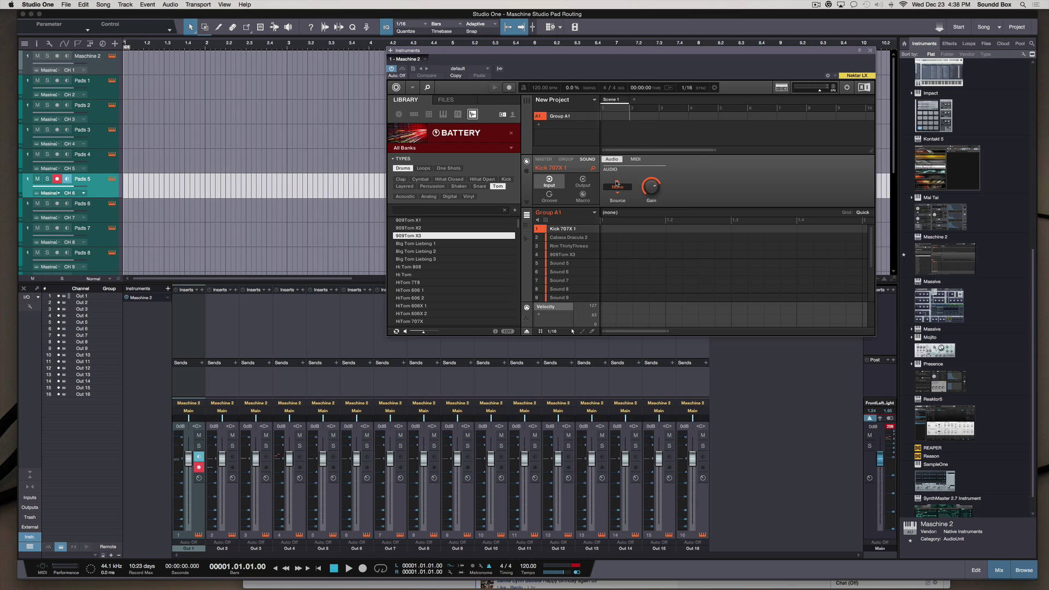
{"action": "left_click", "coordinate": [617, 183]}
{"action": "left_click", "coordinate": [635, 159]}
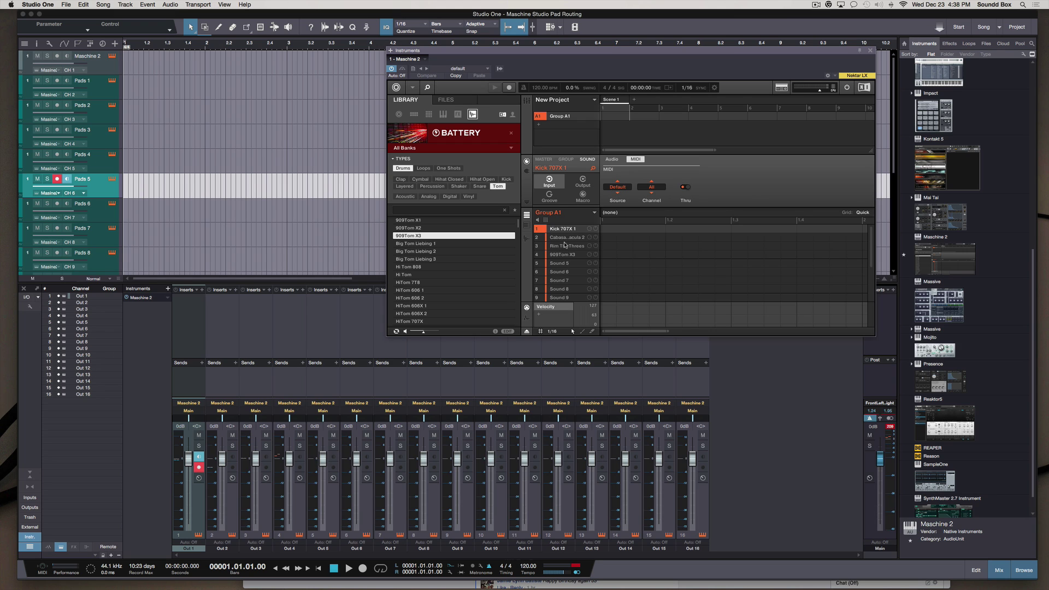
{"action": "scroll", "coordinate": [571, 289], "scroll_direction": "down", "scroll_amount": 3}
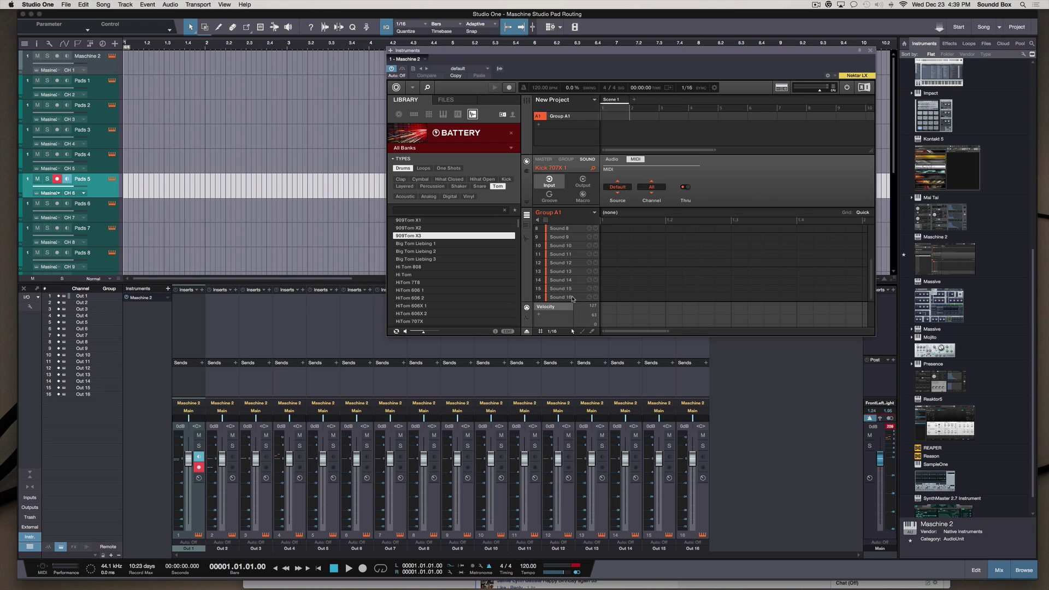
{"action": "left_click", "coordinate": [620, 192]}
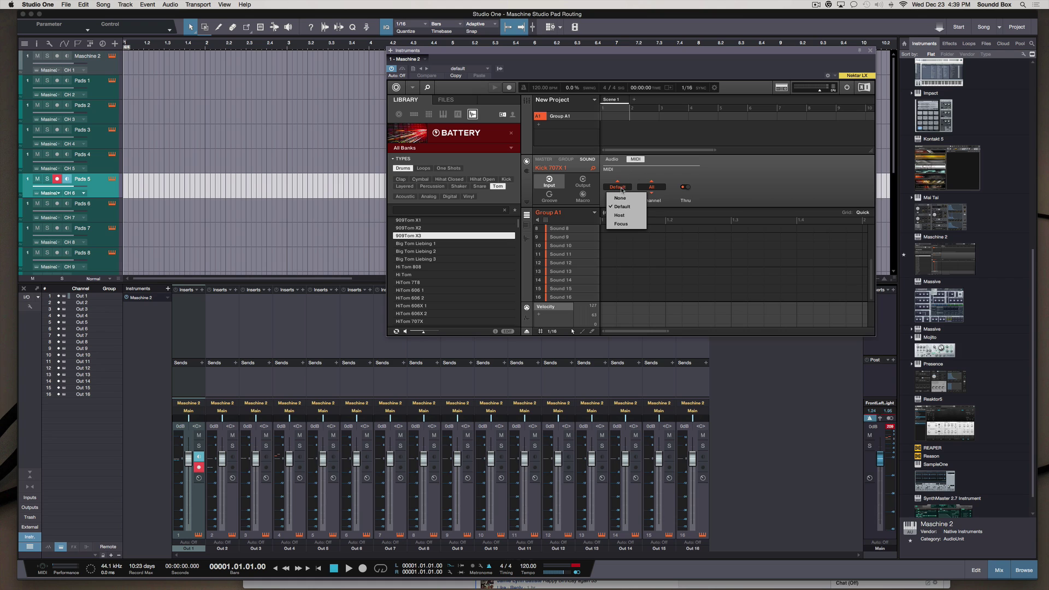
{"action": "left_click", "coordinate": [620, 216]}
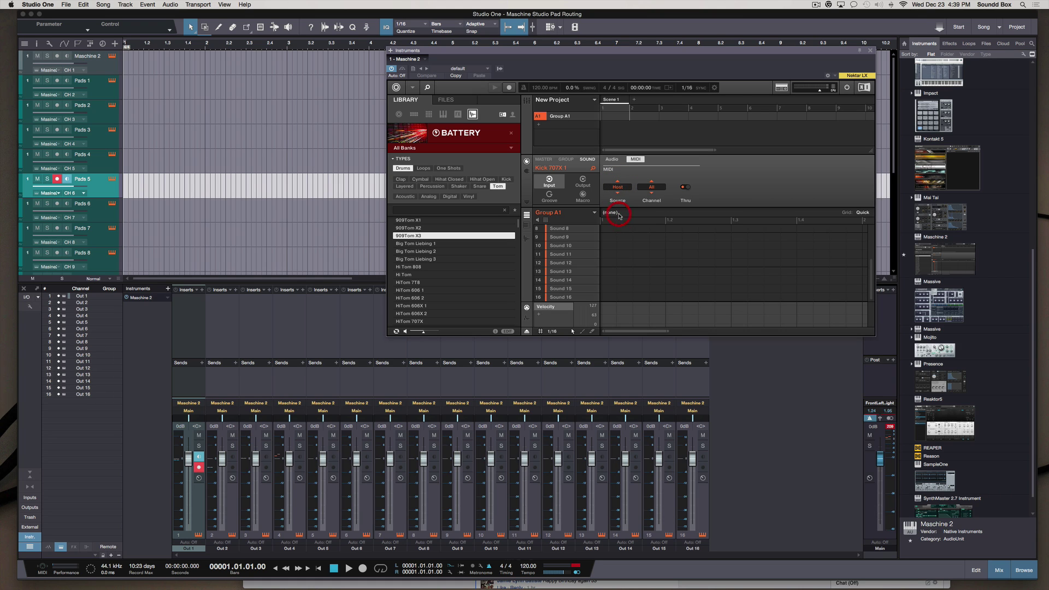
- Return to the arrange view and record-arm the Pads 1 track
{"action": "left_click", "coordinate": [719, 179]}
{"action": "scroll", "coordinate": [580, 260], "scroll_direction": "up", "scroll_amount": 3}
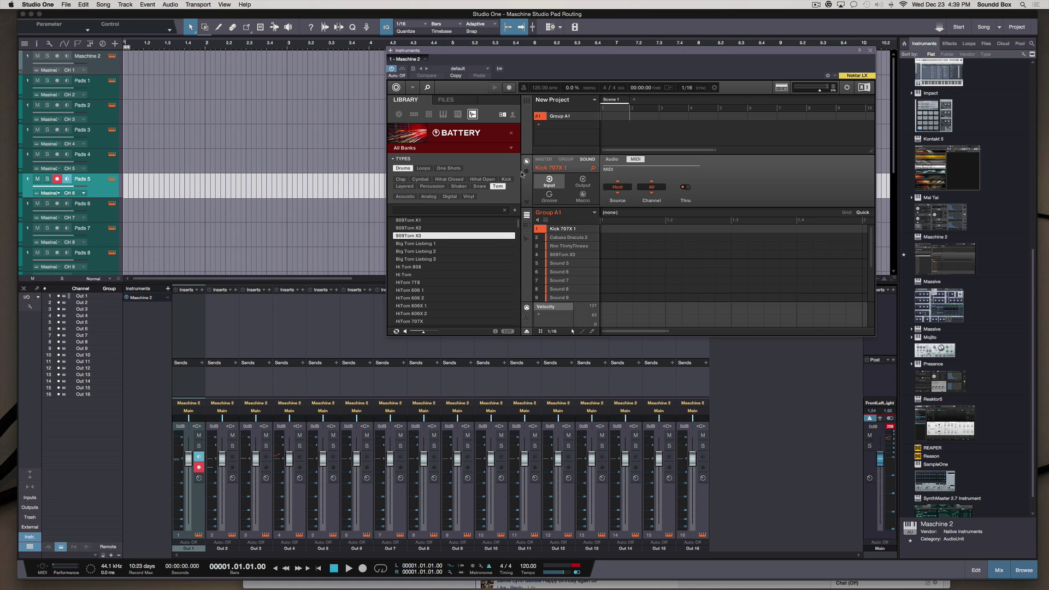
{"action": "left_click", "coordinate": [752, 184]}
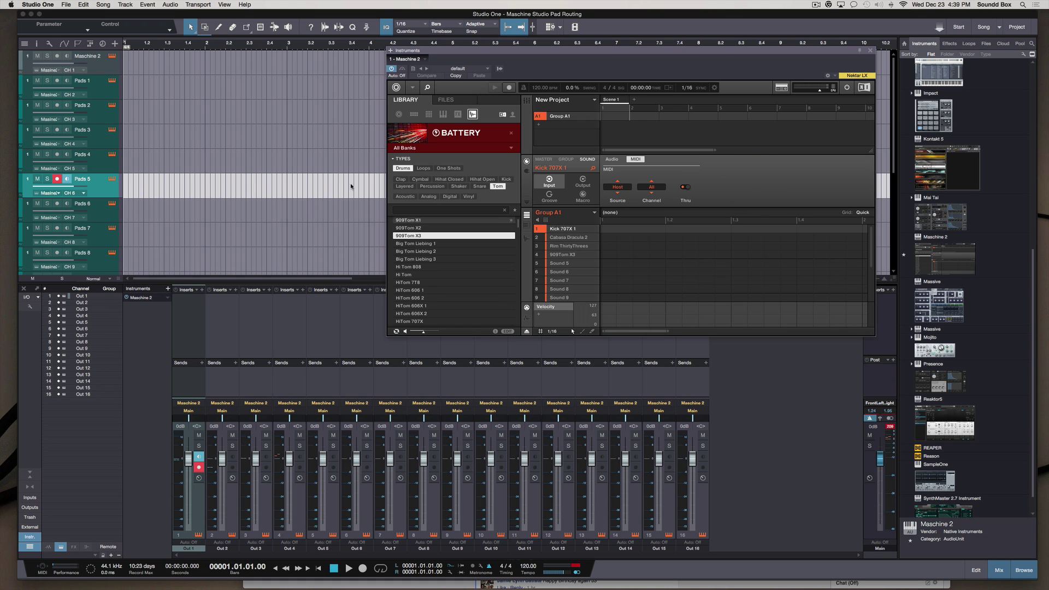
{"action": "left_click", "coordinate": [250, 114]}
{"action": "left_click", "coordinate": [96, 92]}
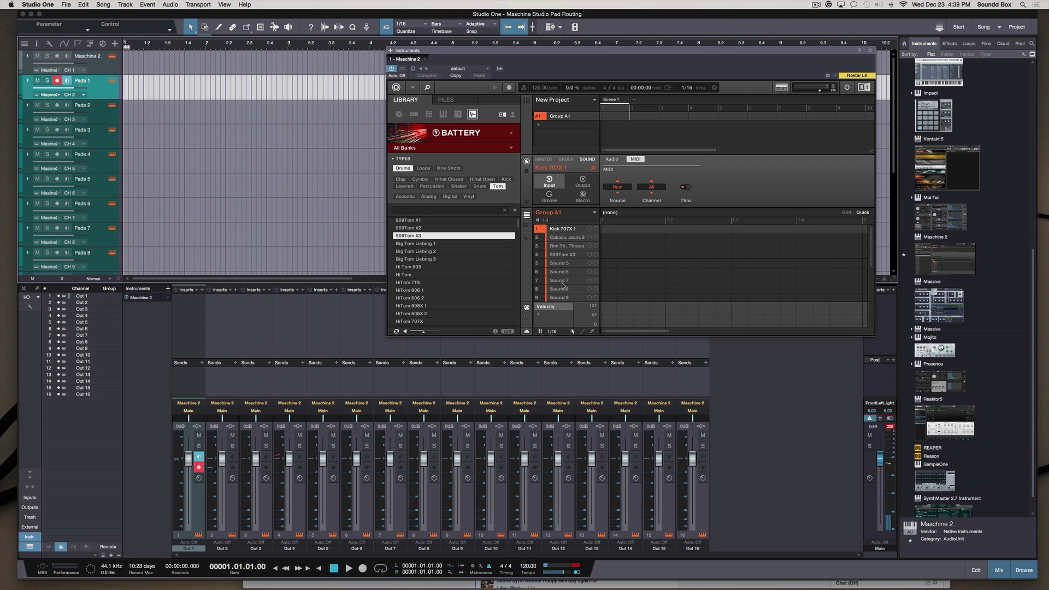
- Assign the Maschine sounds MIDI channels counting up from 1 on Kick 707X 1 through 16
{"action": "left_click", "coordinate": [573, 239]}
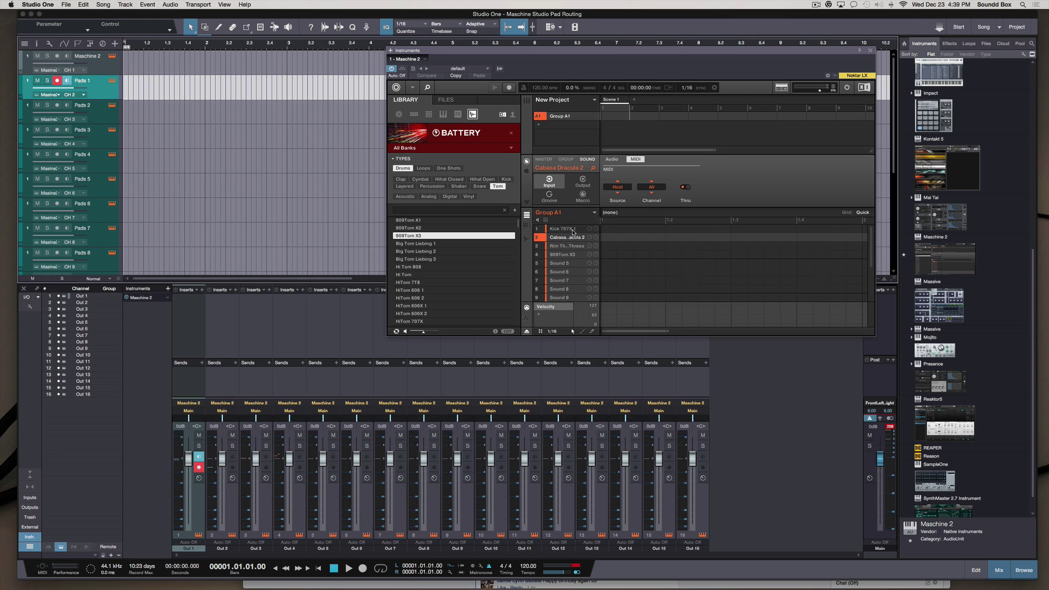
{"action": "left_click", "coordinate": [573, 230]}
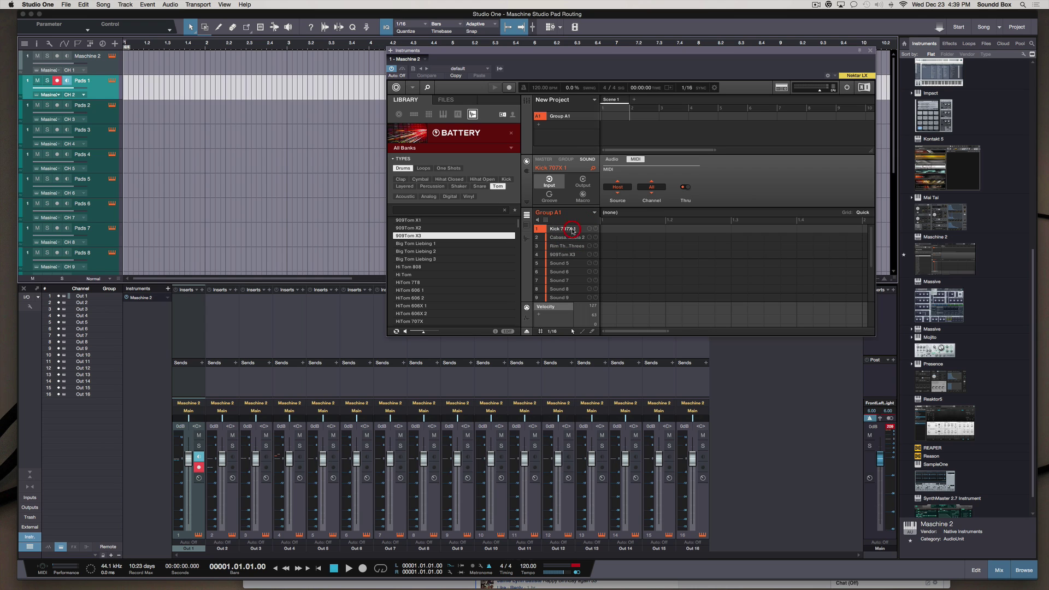
{"action": "left_click", "coordinate": [653, 189]}
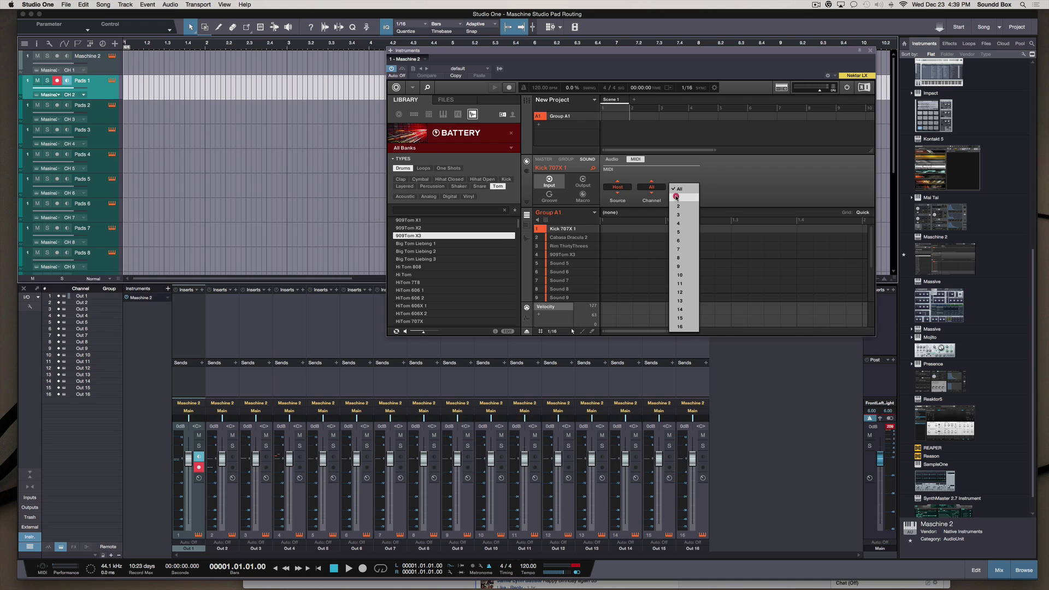
{"action": "left_click", "coordinate": [676, 197]}
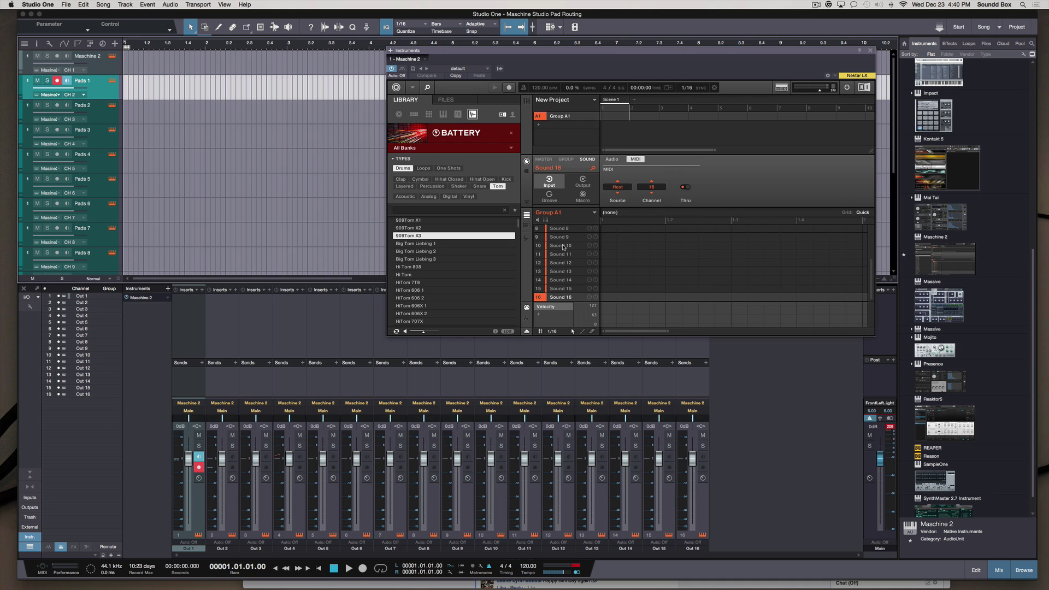
- Step through the sounds to verify each channel, then record-arm the Maschine 2 track
{"action": "scroll", "coordinate": [563, 247], "scroll_direction": "up", "scroll_amount": 5}
{"action": "left_click", "coordinate": [564, 229]}
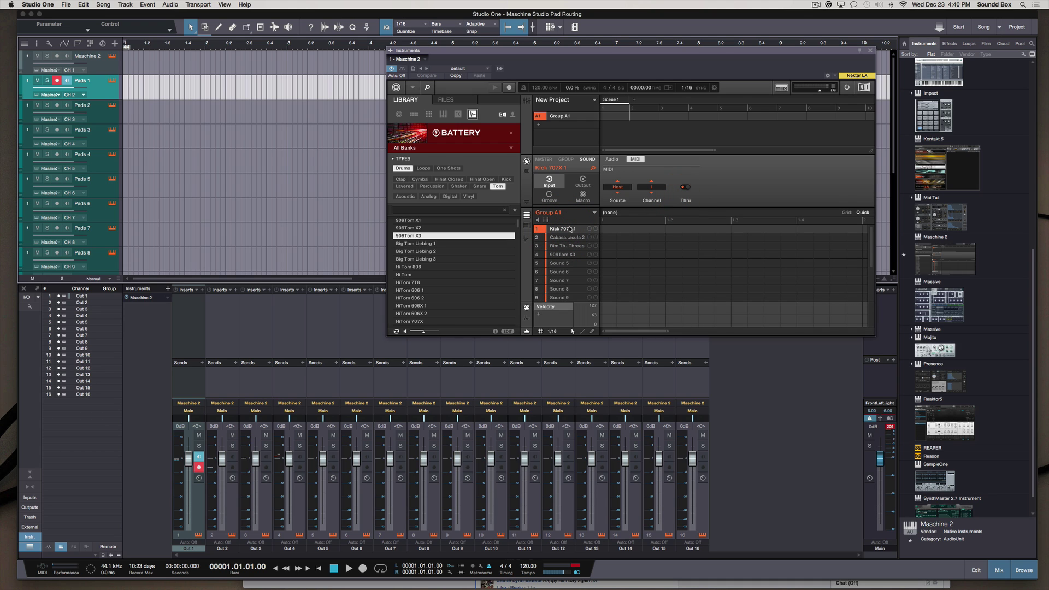
{"action": "key", "text": "Down"}
{"action": "key", "text": "Down"}
{"action": "key", "text": "Down"}
{"action": "key", "text": "Down"}
{"action": "key", "text": "Down"}
{"action": "key", "text": "Down"}
{"action": "key", "text": "Down"}
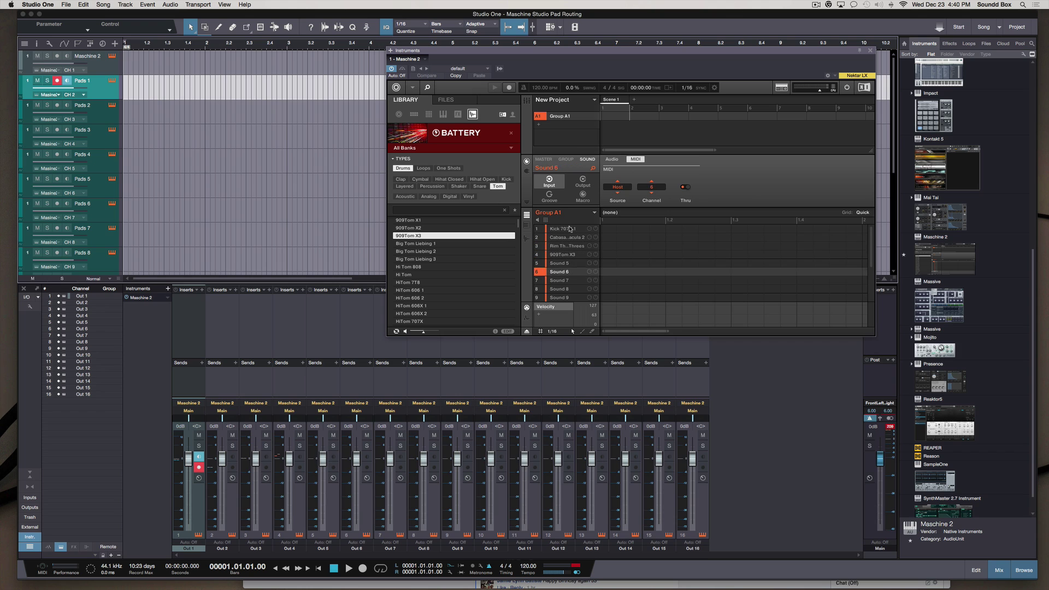
{"action": "key", "text": "Down"}
{"action": "key", "text": "Down"}
{"action": "key", "text": "Down"}
{"action": "key", "text": "Down"}
{"action": "key", "text": "Down"}
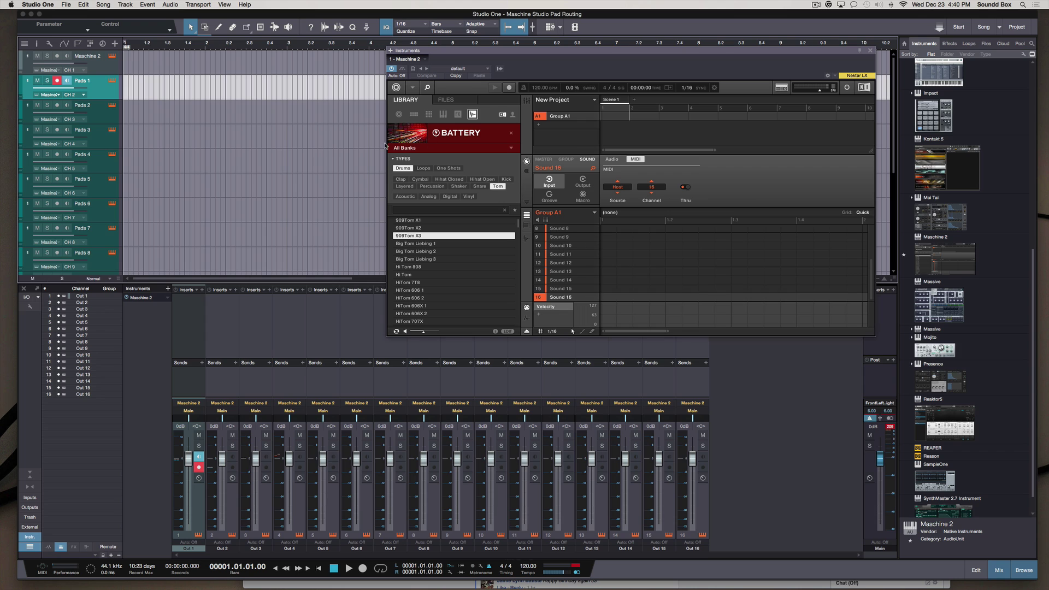
{"action": "key", "text": "Up"}
{"action": "key", "text": "Up"}
{"action": "key", "text": "Up"}
{"action": "key", "text": "Up"}
{"action": "key", "text": "Up"}
{"action": "key", "text": "Up"}
{"action": "key", "text": "Up"}
{"action": "key", "text": "Up"}
{"action": "key", "text": "Up"}
{"action": "key", "text": "Up"}
{"action": "key", "text": "Up"}
{"action": "key", "text": "Up"}
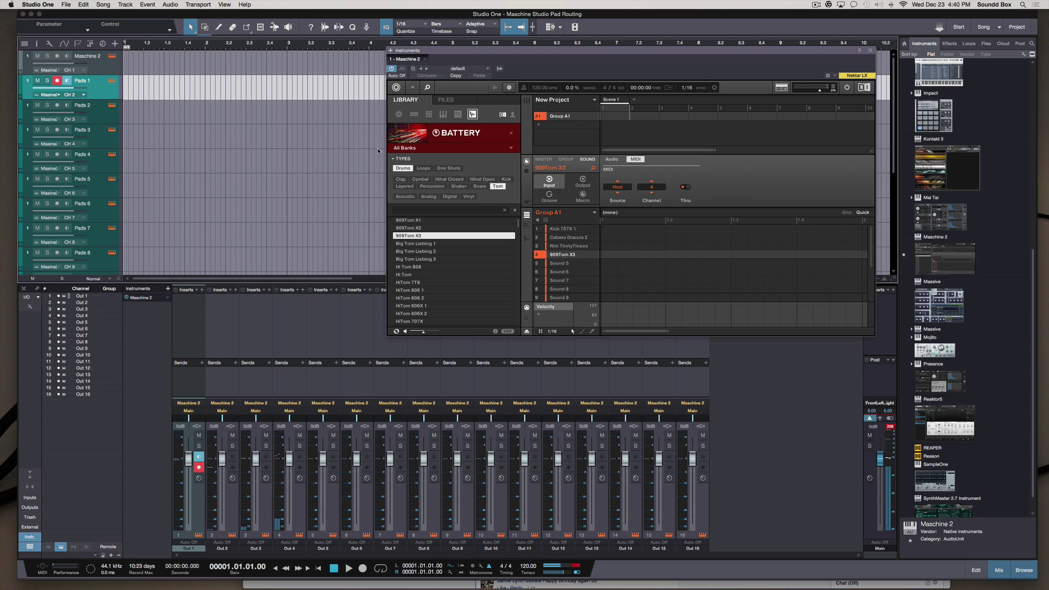
{"action": "key", "text": "Up"}
{"action": "key", "text": "Up"}
{"action": "key", "text": "Down"}
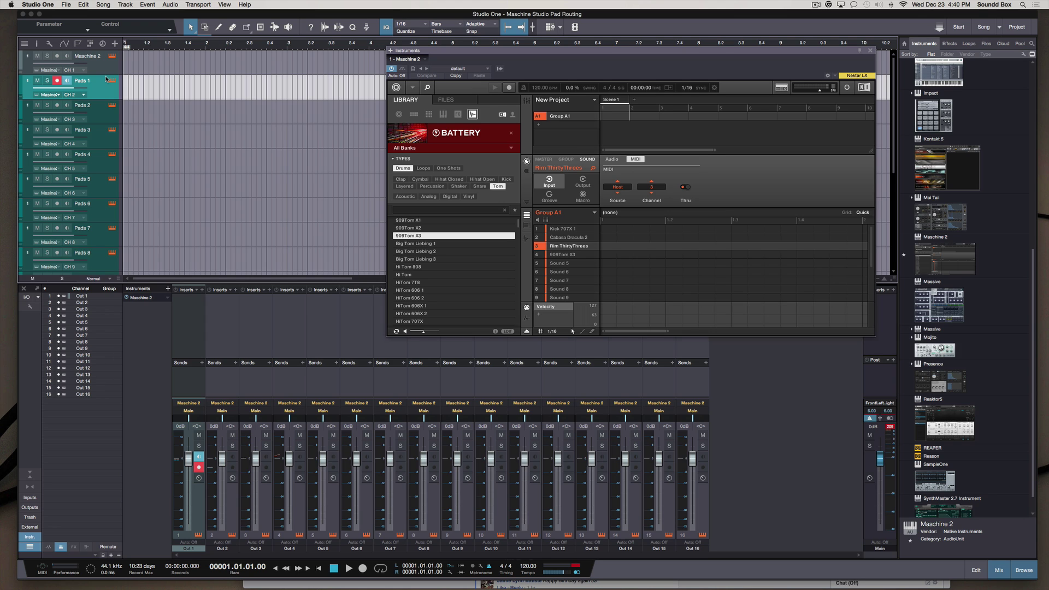
{"action": "left_click", "coordinate": [202, 68]}
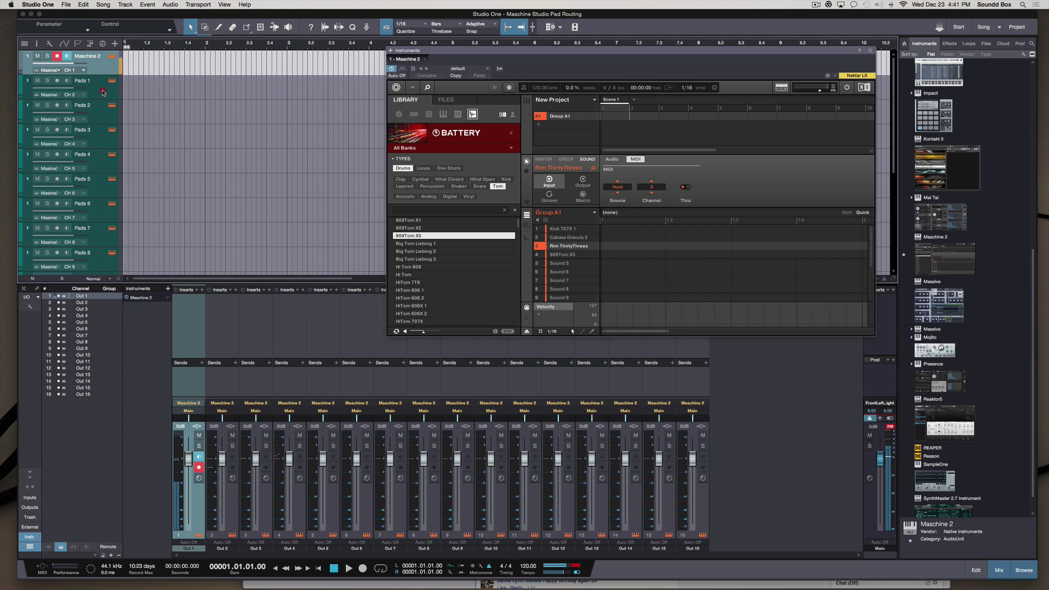
- Arm Pads 1, then Pads 2, and make a brief test recording on Pads 2
{"action": "left_click", "coordinate": [103, 92]}
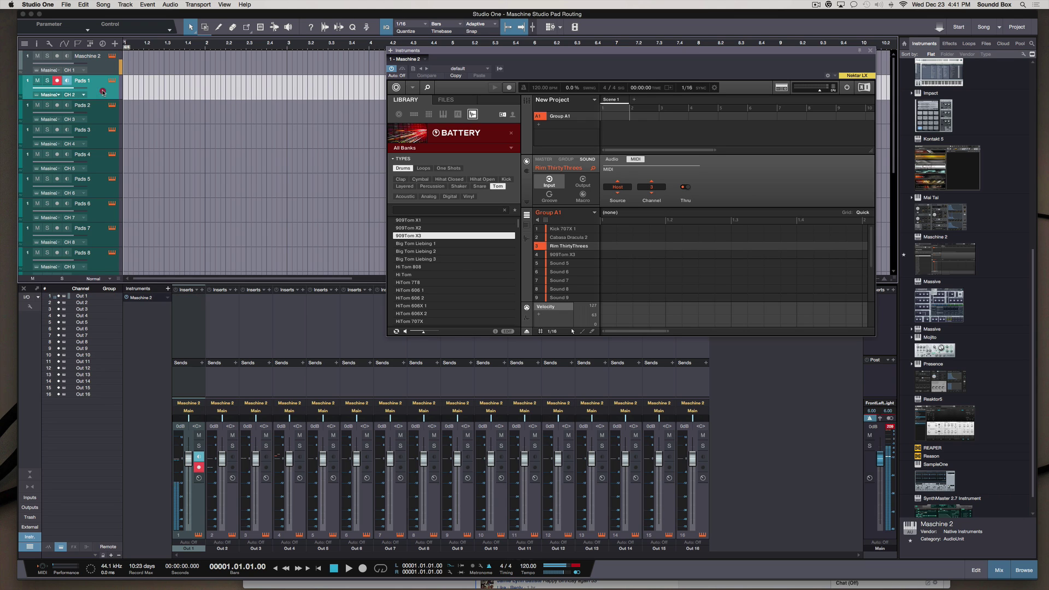
{"action": "left_click", "coordinate": [106, 119]}
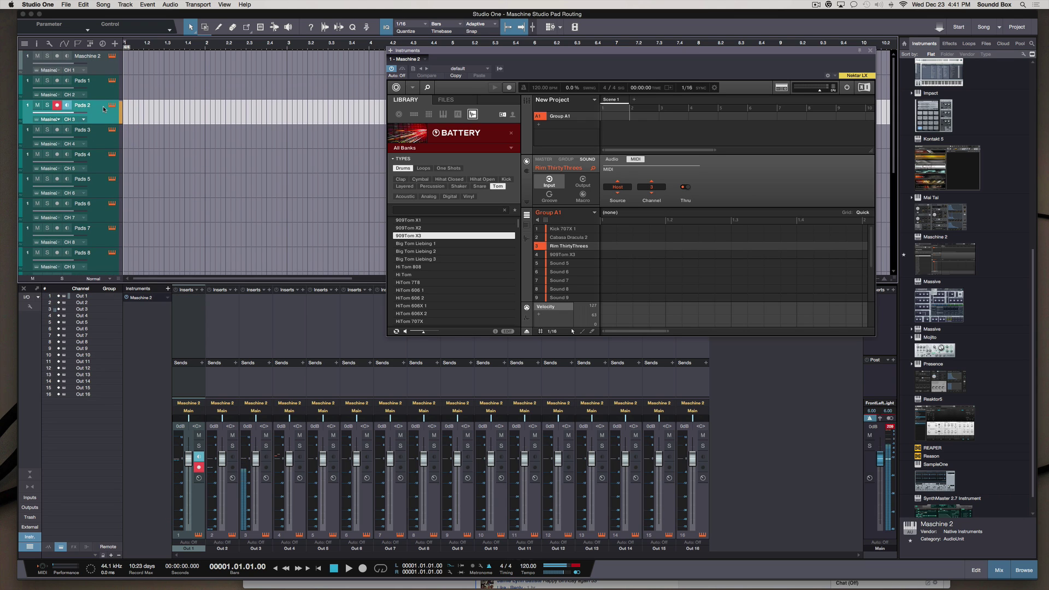
{"action": "key", "text": "KP_Multiply"}
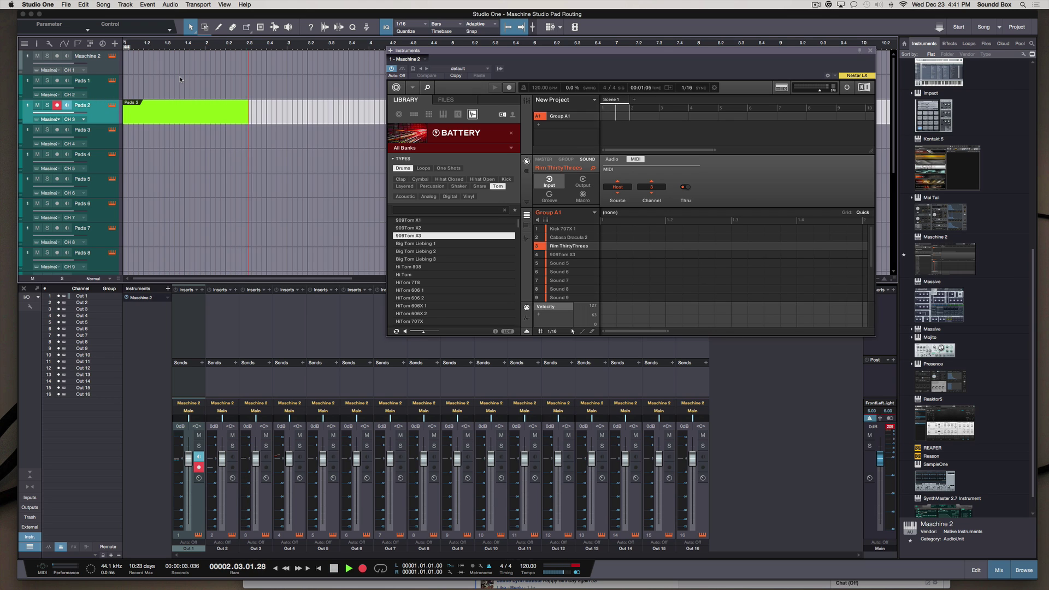
{"action": "key", "text": "space"}
- Record a one-bar clip on the Maschine 2 track with the metronome on
{"action": "left_click", "coordinate": [99, 67]}
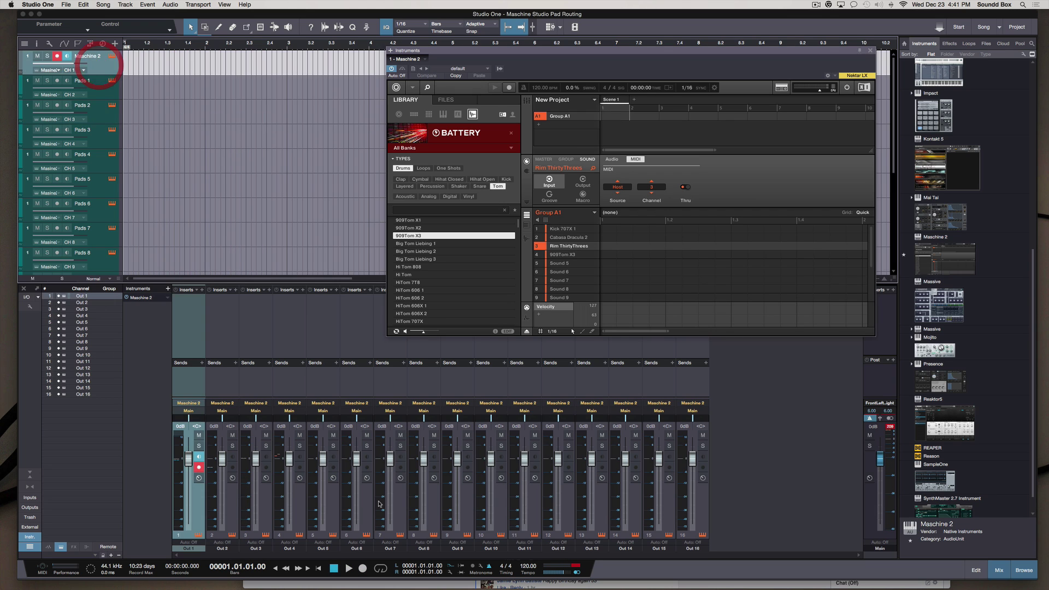
{"action": "left_click", "coordinate": [474, 567]}
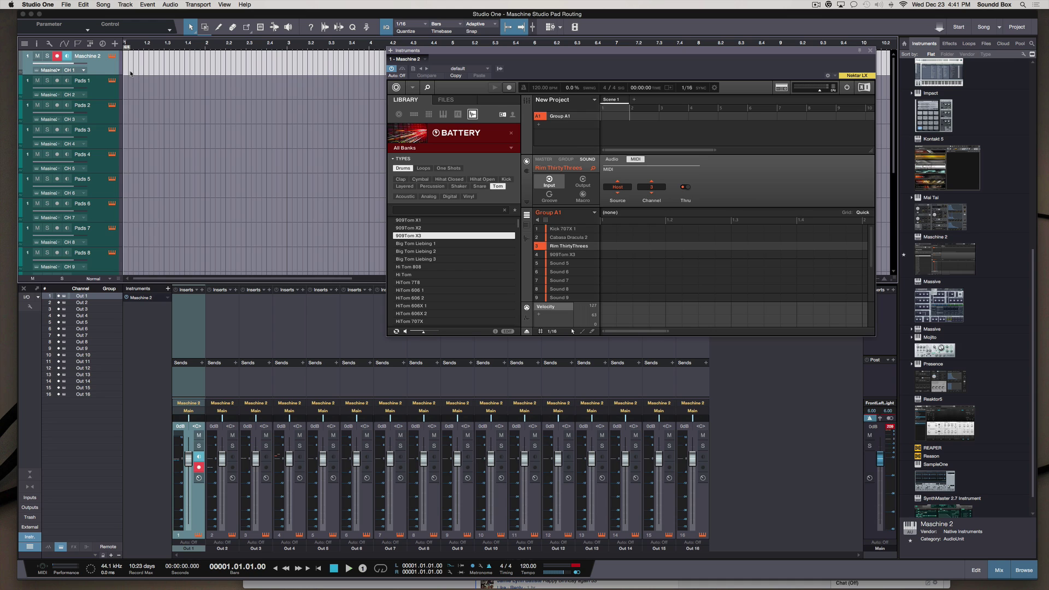
{"action": "key", "text": "KP_Multiply"}
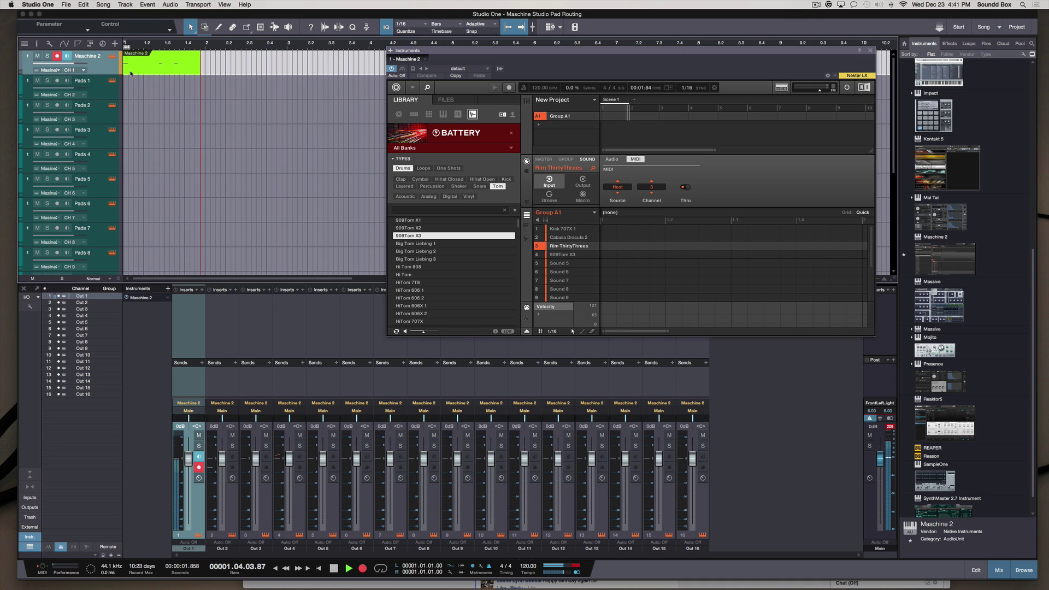
{"action": "key", "text": "space"}
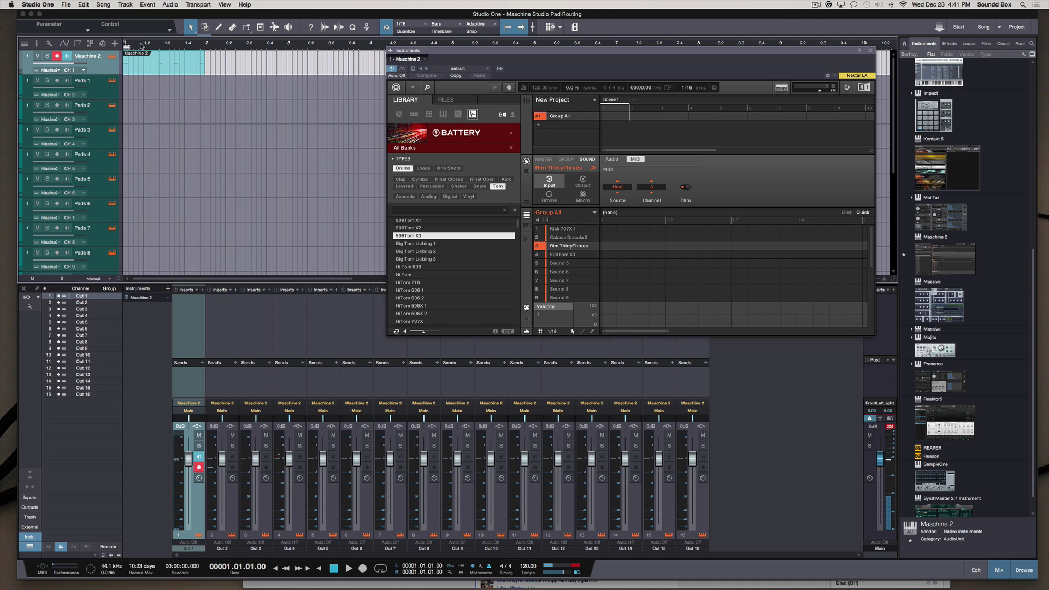
- Widen the track headers and loop bars 1 to 2 with the right locator at bar 2
{"action": "left_click_drag", "start_coordinate": [123, 42], "coordinate": [148, 42]}
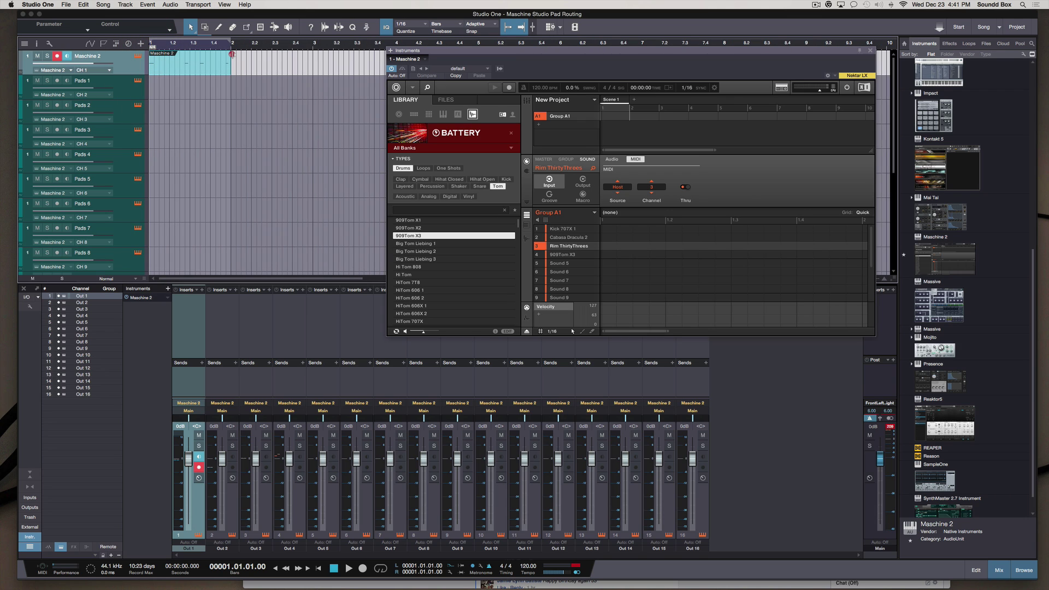
{"action": "left_click", "coordinate": [232, 55]}
{"action": "key", "text": "slash"}
- Record a looped clip on Pads 1, then switch recording over to Pads 2
{"action": "left_click", "coordinate": [125, 92]}
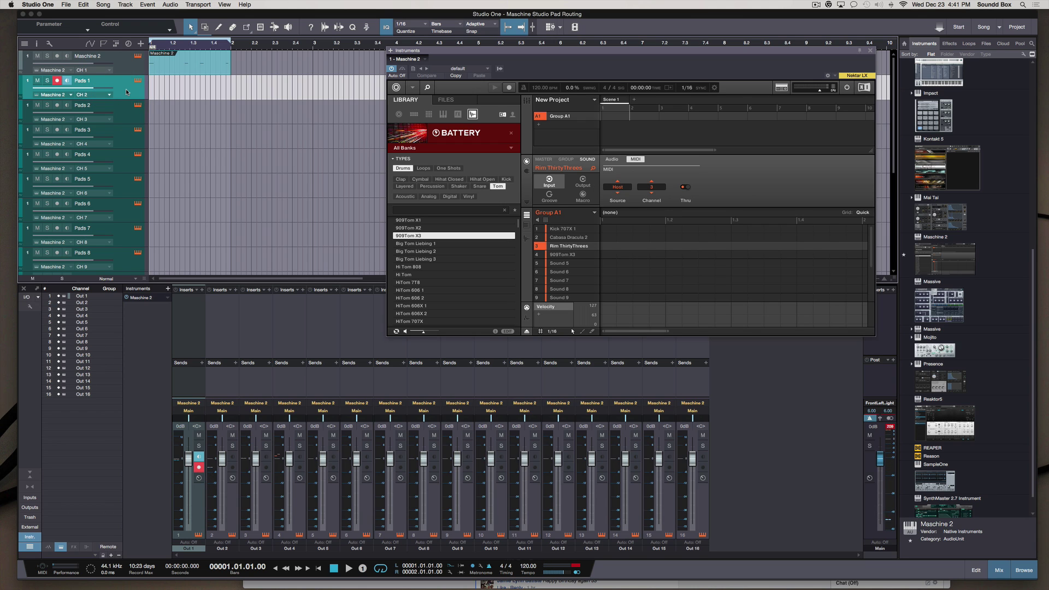
{"action": "key", "text": "KP_Multiply"}
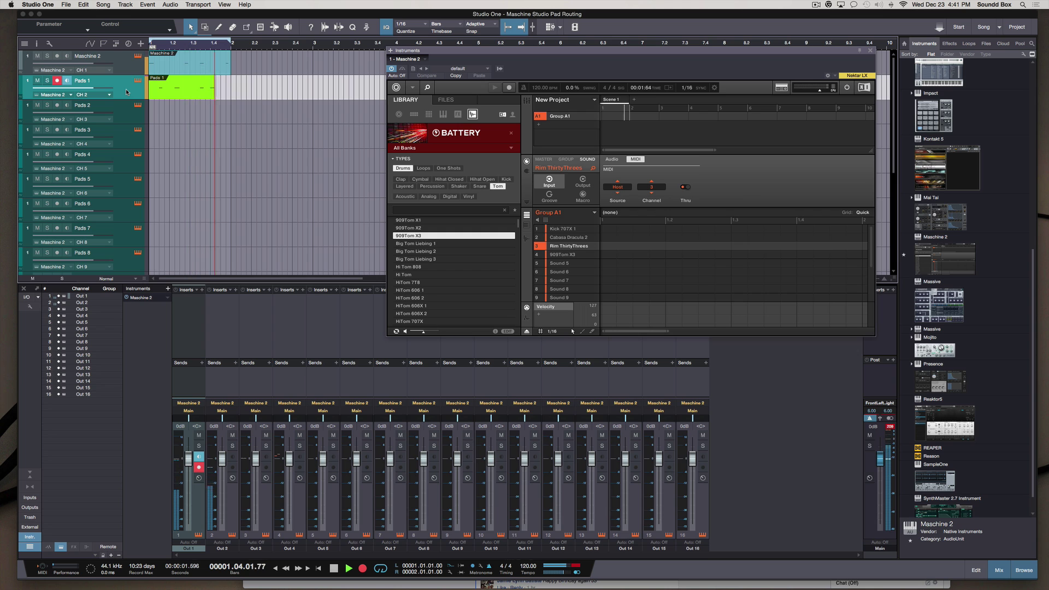
{"action": "left_click", "coordinate": [127, 119]}
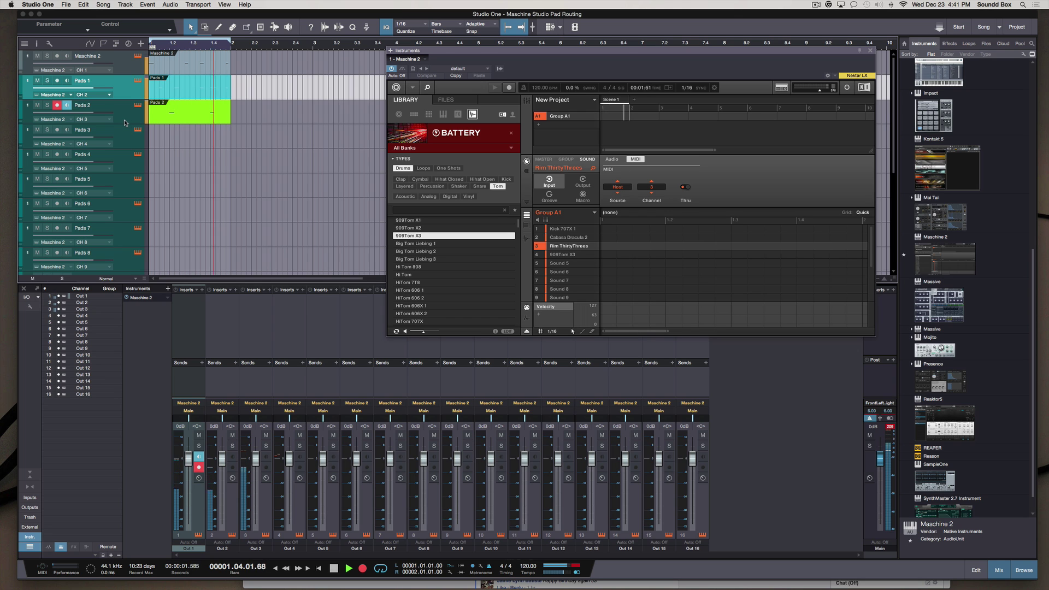
{"action": "key", "text": "space"}
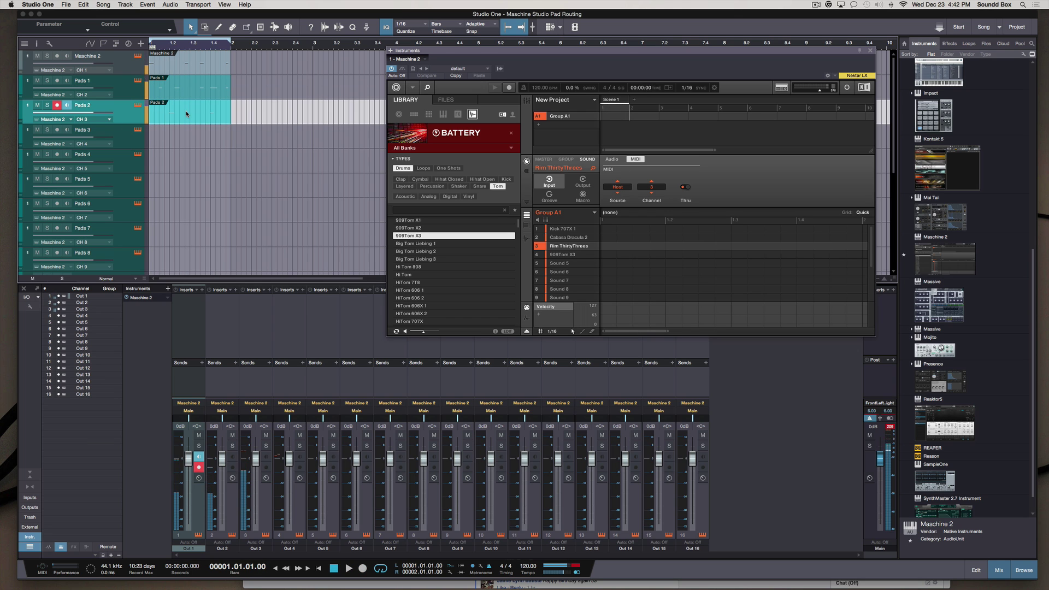
- Inspect the two C3 notes in the Pads 2 clip's piano roll, then return to the Console
{"action": "double_click", "coordinate": [186, 114]}
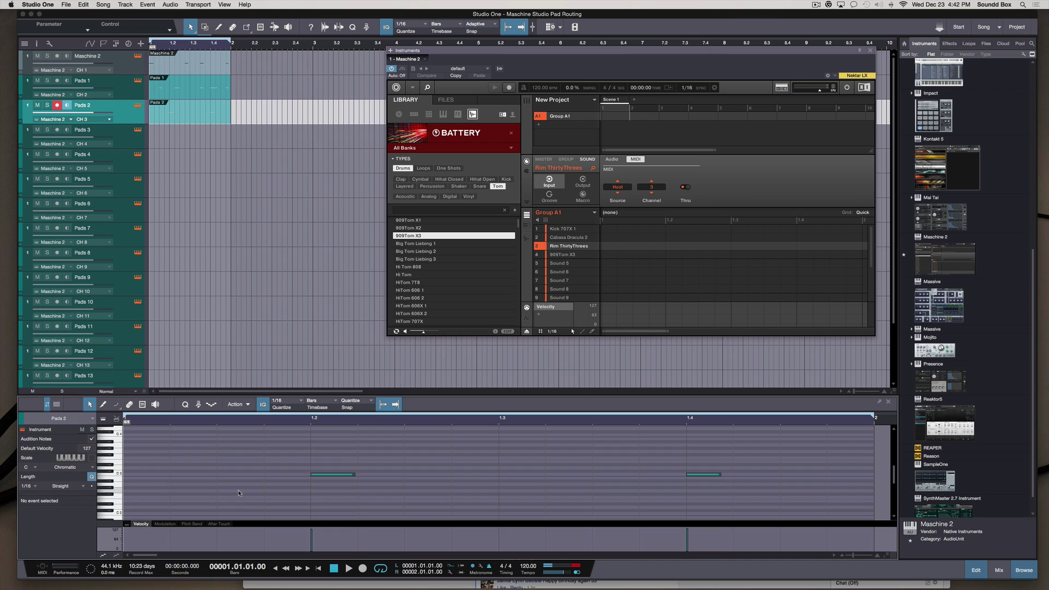
{"action": "left_click", "coordinate": [343, 473]}
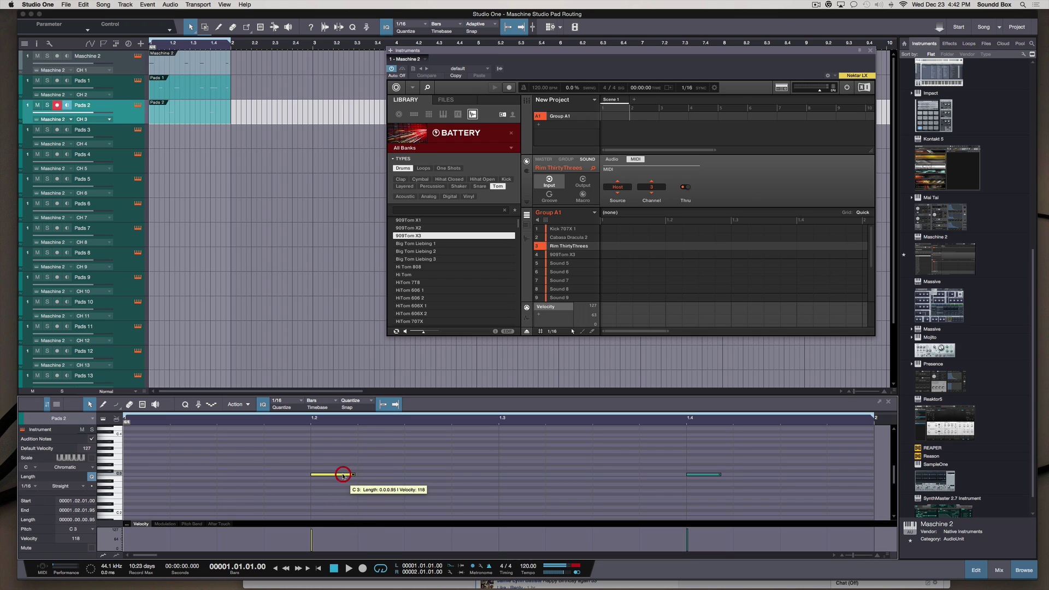
{"action": "key", "text": "Right"}
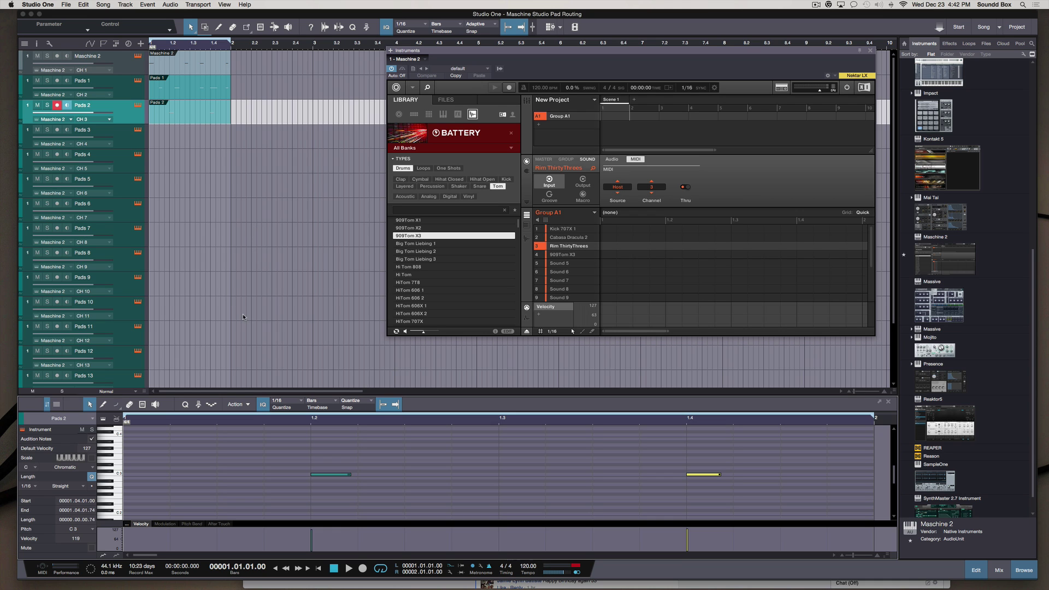
{"action": "key", "text": "F3"}
- Play the looped bar and audition mixer channels 1, 2 and 3
{"action": "key", "text": "space"}
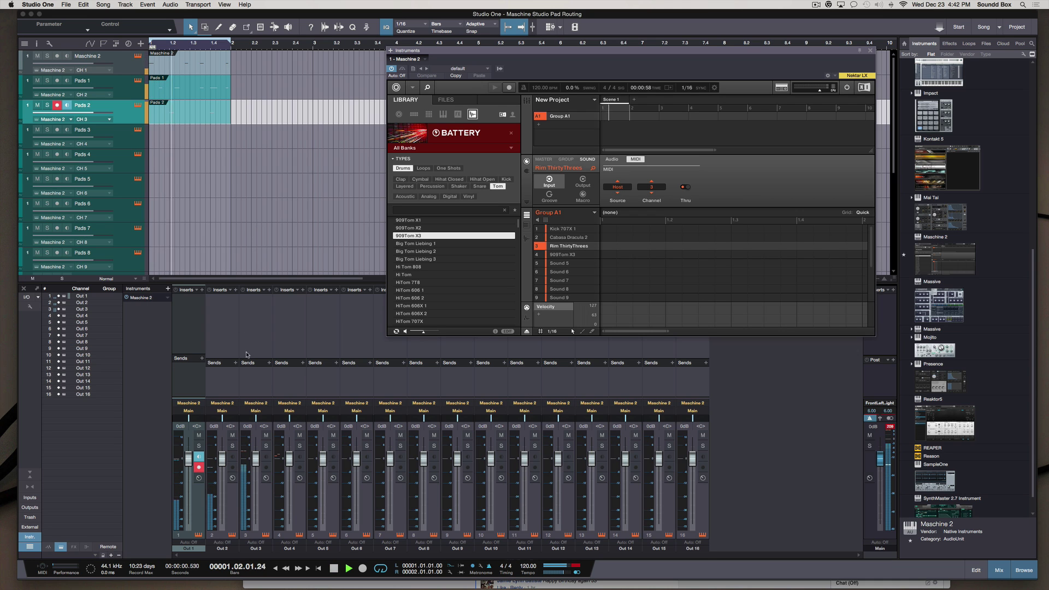
{"action": "left_click", "coordinate": [227, 504]}
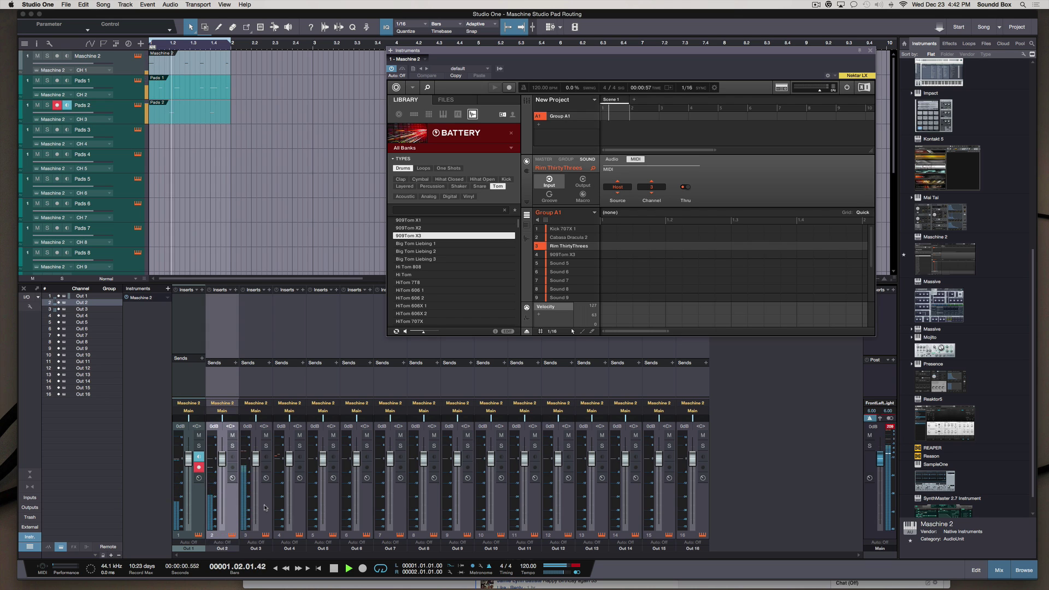
{"action": "left_click", "coordinate": [264, 506]}
{"action": "left_click", "coordinate": [208, 505]}
{"action": "left_click", "coordinate": [205, 505]}
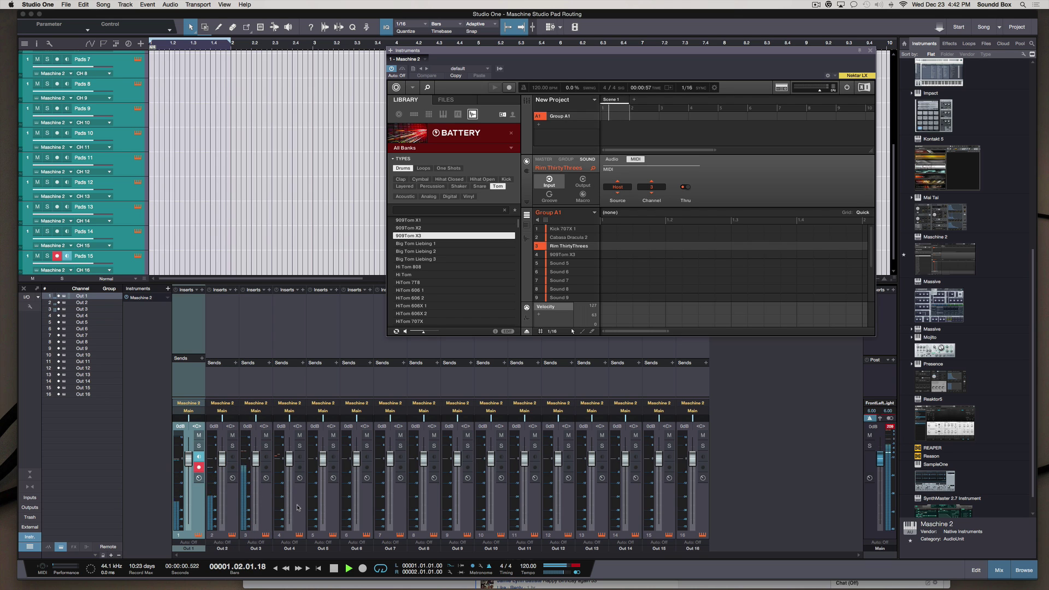
{"action": "left_click", "coordinate": [264, 505]}
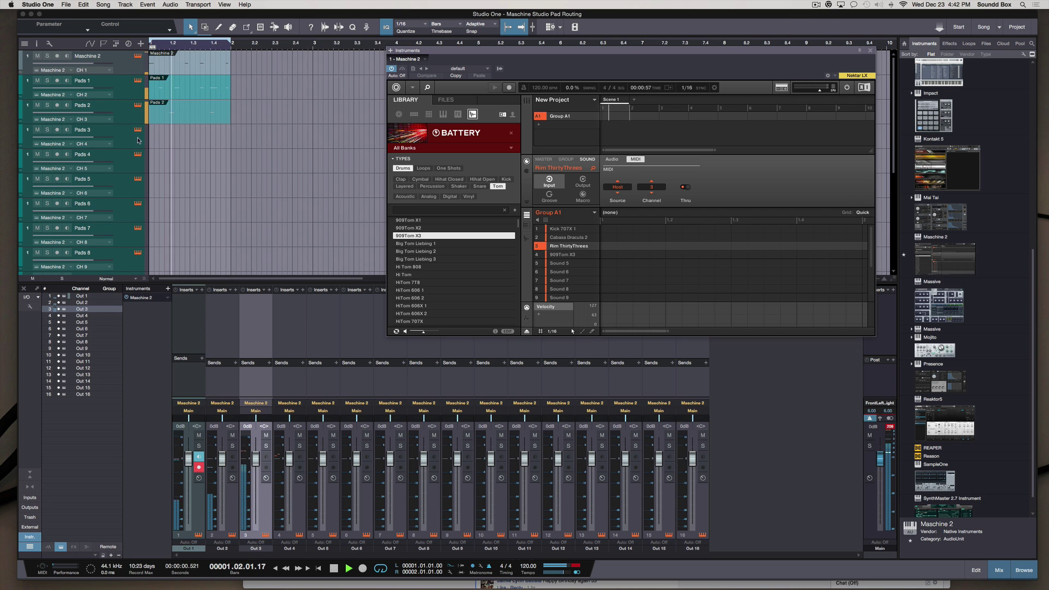
- Record-arm Pads 3 and record a one-bar clip on it
{"action": "left_click", "coordinate": [132, 148]}
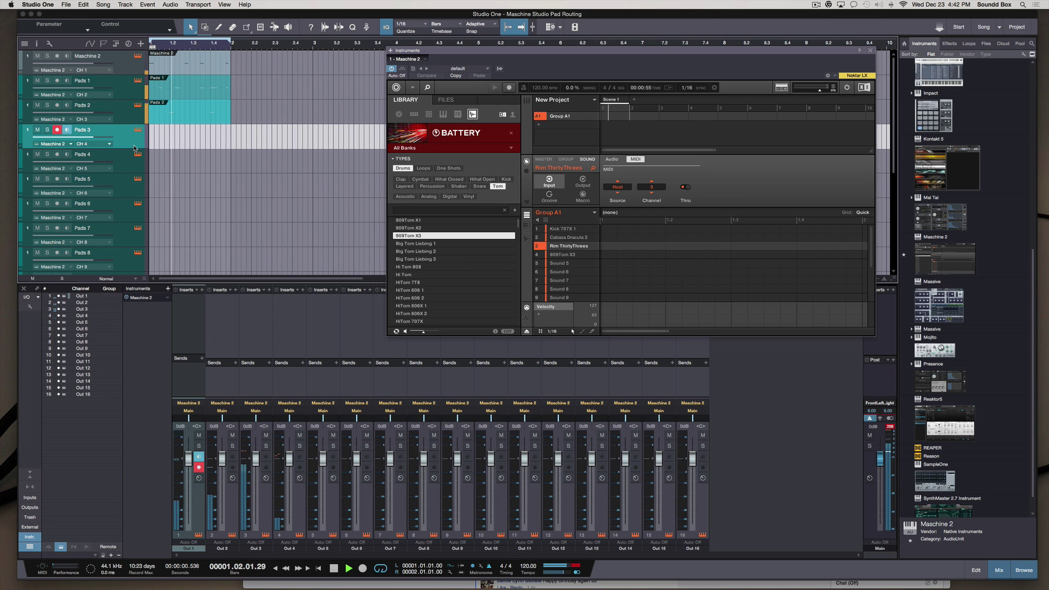
{"action": "key", "text": "KP_Multiply"}
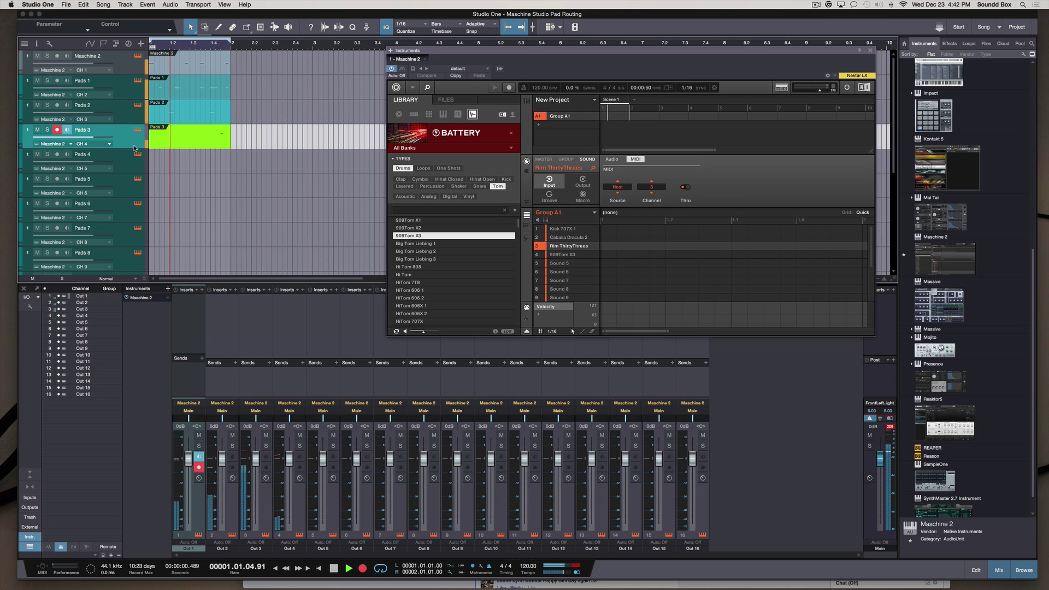
{"action": "key", "text": "KP_Multiply"}
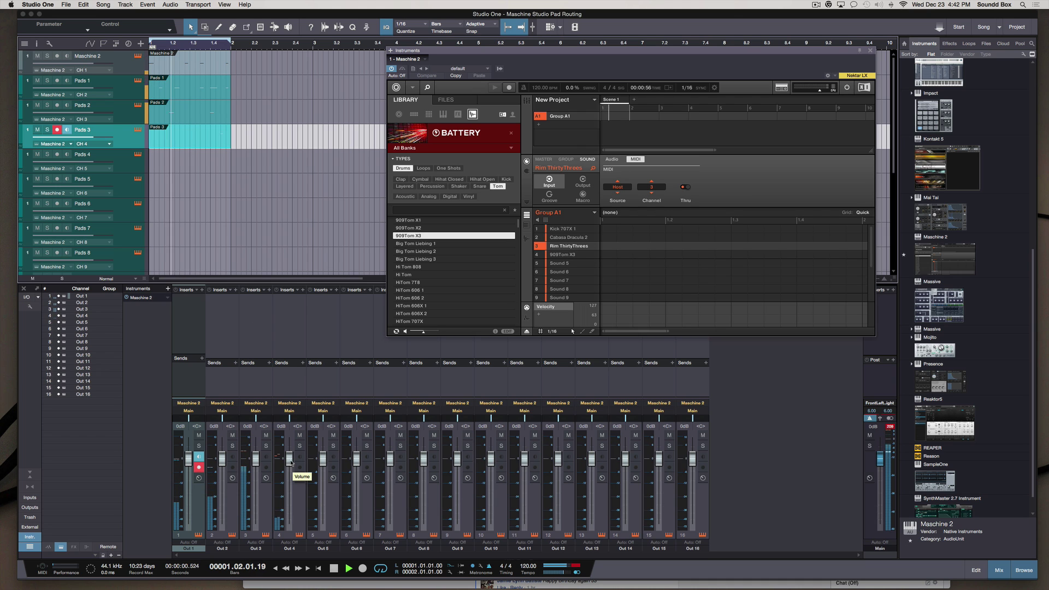
- Drag channel 4 to -8.5 dB/R21 and channel 2 to -13.5 dB/L39, then stop playback
{"action": "left_click_drag", "start_coordinate": [290, 461], "coordinate": [290, 476]}
{"action": "left_click_drag", "start_coordinate": [291, 426], "coordinate": [298, 426]}
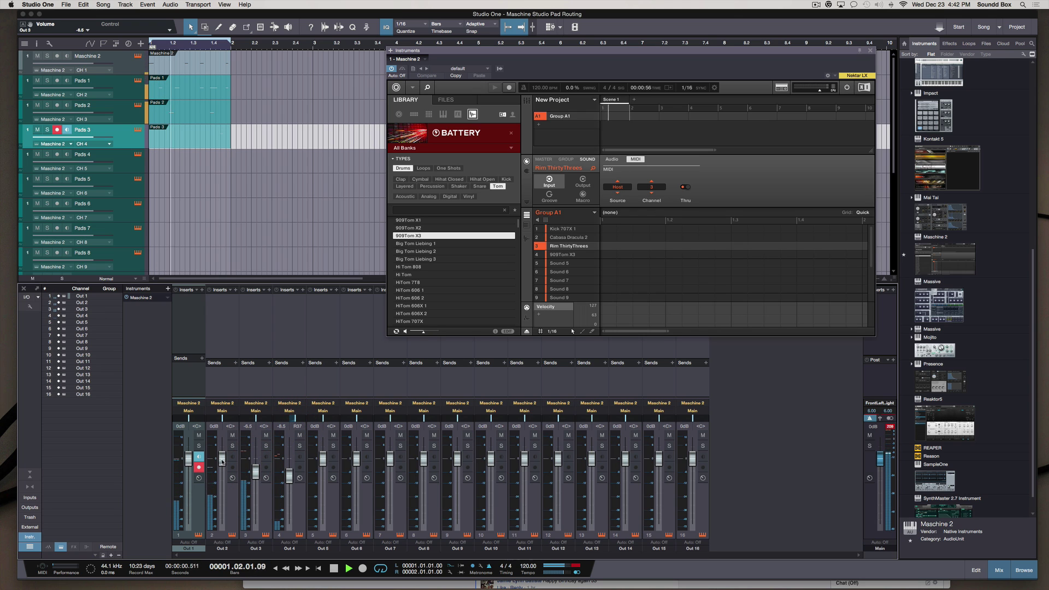
{"action": "left_click_drag", "start_coordinate": [216, 486], "coordinate": [216, 495]}
{"action": "left_click_drag", "start_coordinate": [230, 426], "coordinate": [222, 425]}
{"action": "left_click_drag", "start_coordinate": [222, 493], "coordinate": [186, 464]}
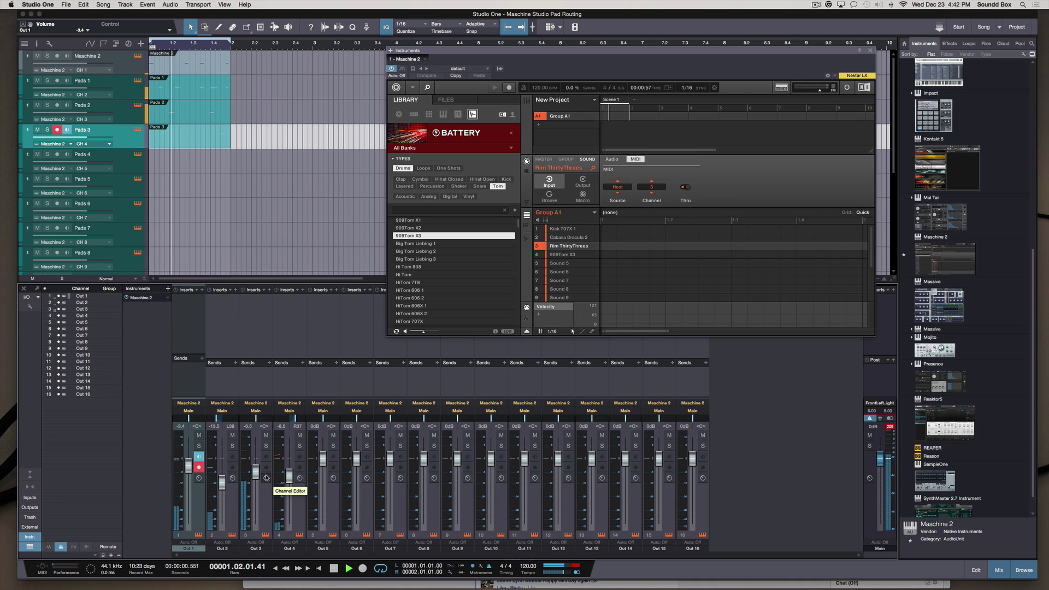
{"action": "left_click", "coordinate": [212, 189]}
{"action": "key", "text": "space"}
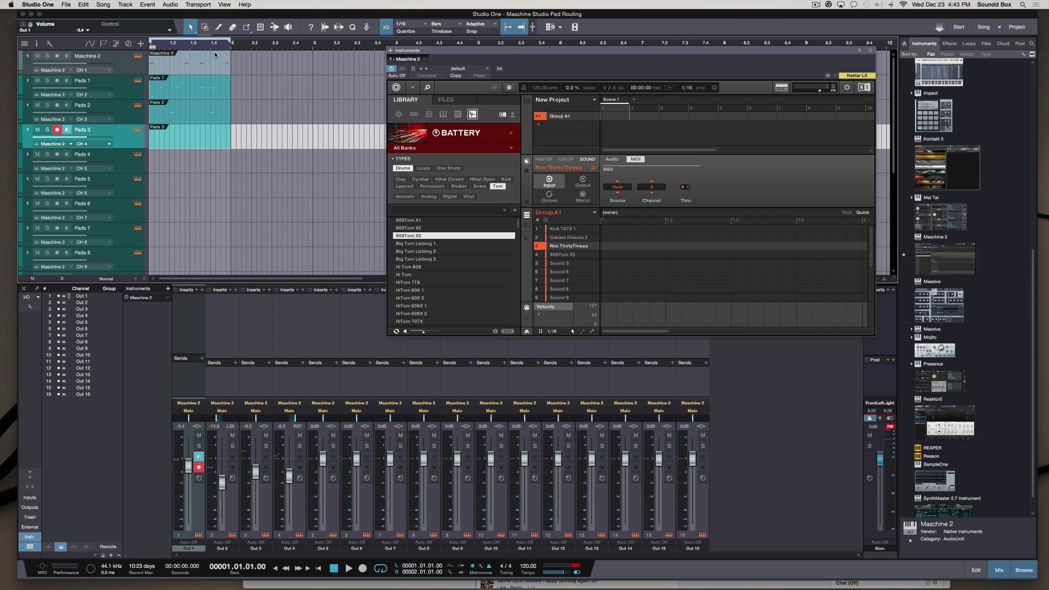
- Open the Pads 1 clip in the note editor and adjust a note, keeping it on C3
{"action": "double_click", "coordinate": [198, 85]}
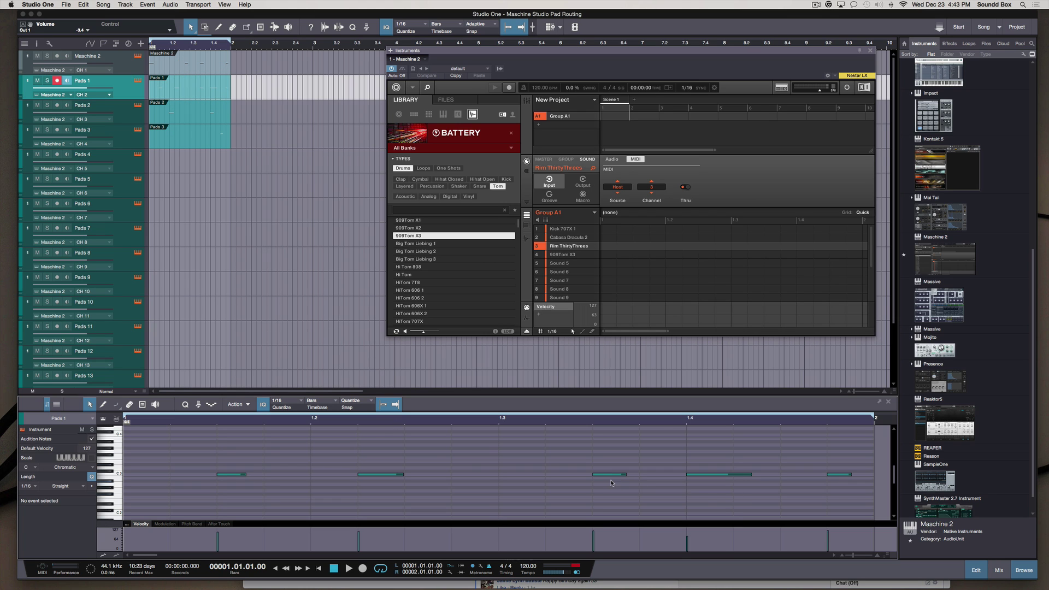
{"action": "left_click_drag", "start_coordinate": [595, 474], "coordinate": [510, 475]}
{"action": "left_click", "coordinate": [585, 469]}
- View the Pads 3 clip's notes, then move through Pads 4–6 and record-arm Pads 7
{"action": "left_click", "coordinate": [204, 136]}
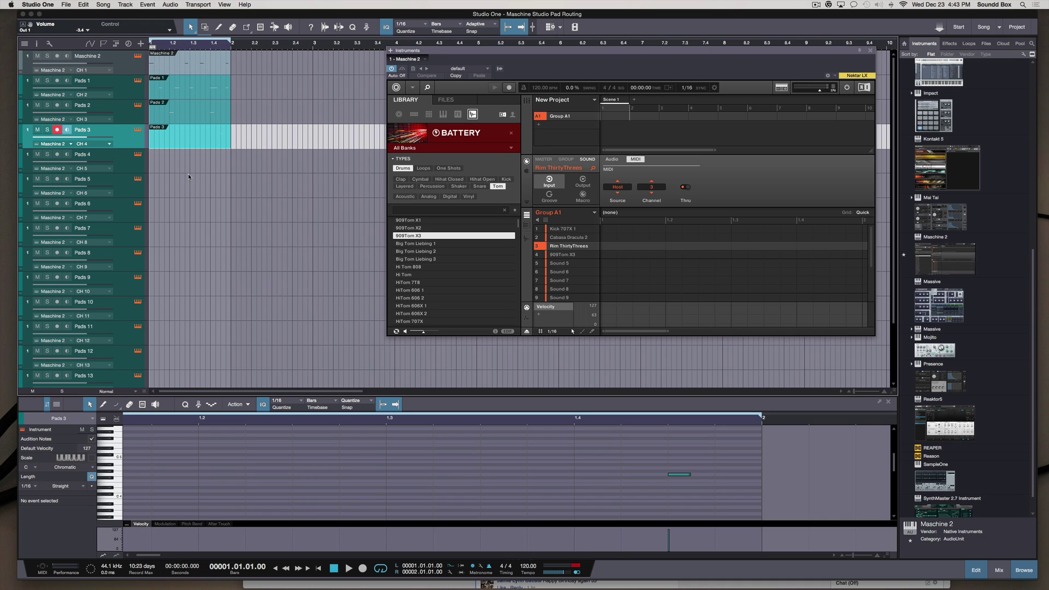
{"action": "scroll", "coordinate": [169, 190], "scroll_direction": "down", "scroll_amount": 3}
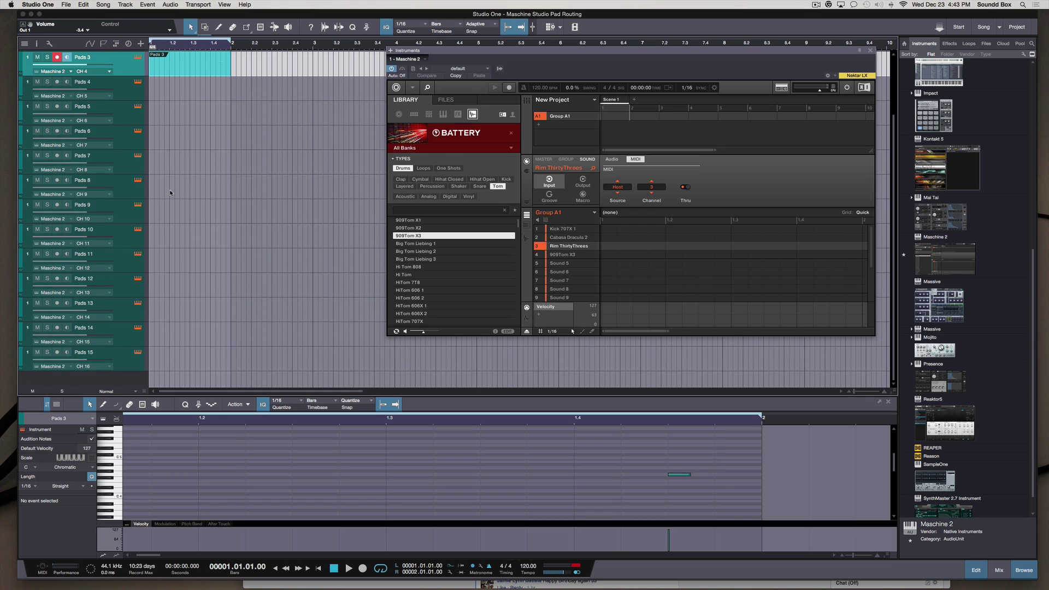
{"action": "scroll", "coordinate": [169, 192], "scroll_direction": "up", "scroll_amount": 3}
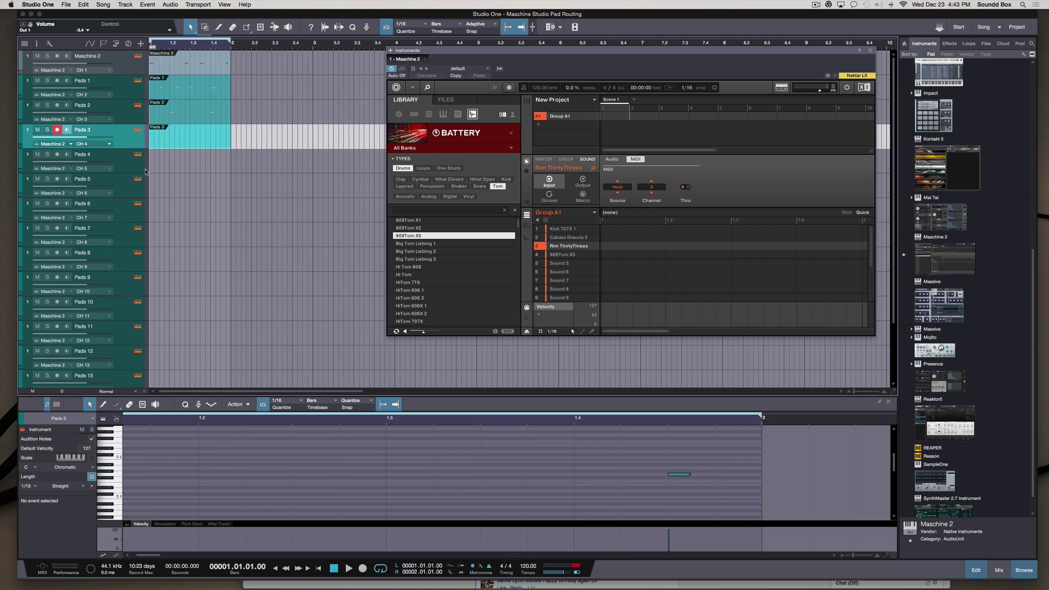
{"action": "left_click", "coordinate": [125, 169]}
{"action": "left_click", "coordinate": [125, 186]}
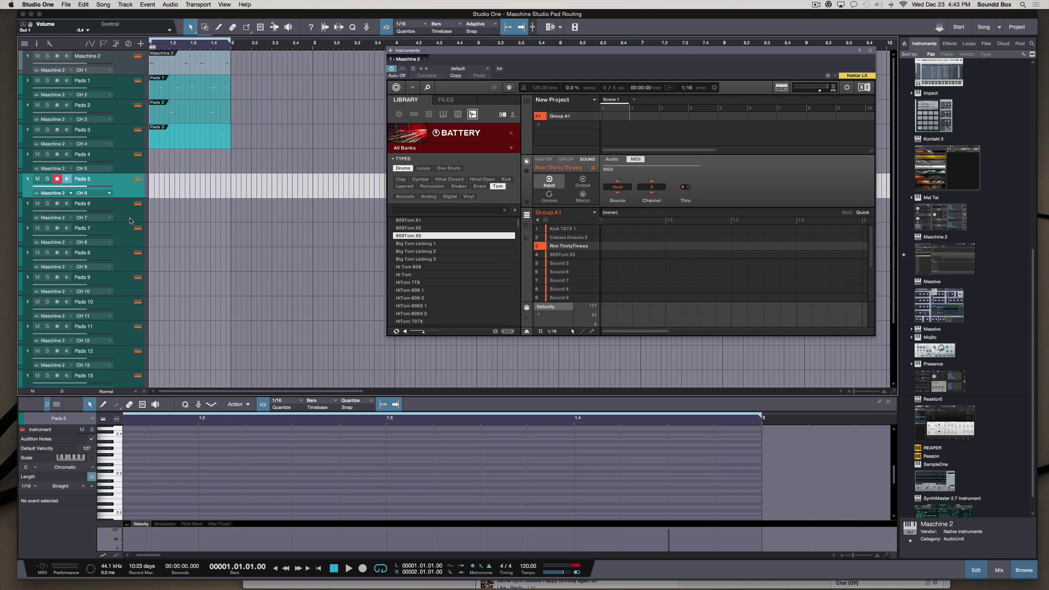
{"action": "left_click", "coordinate": [127, 206]}
{"action": "left_click", "coordinate": [130, 239]}
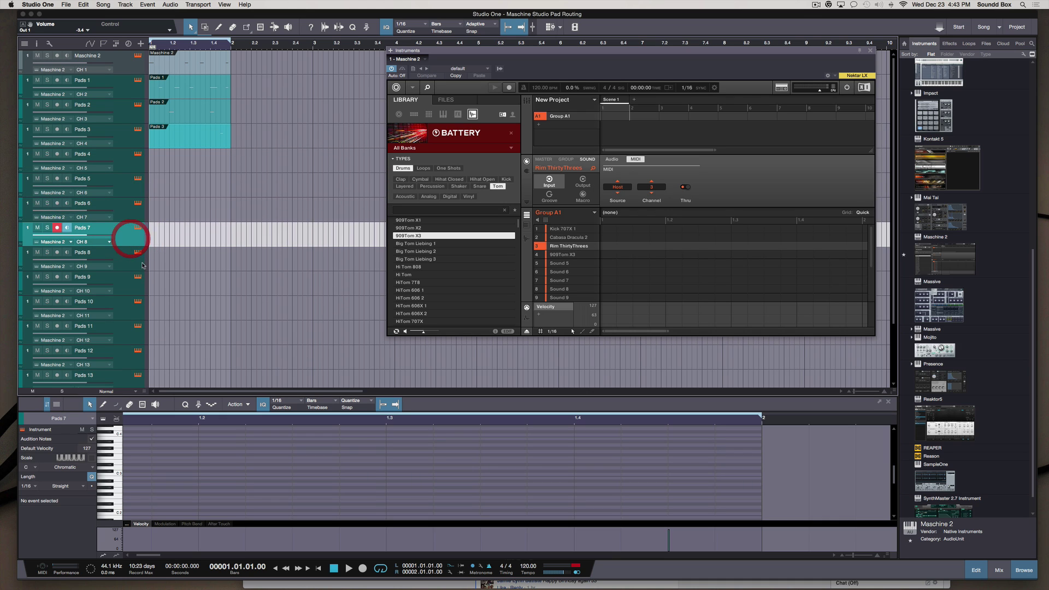